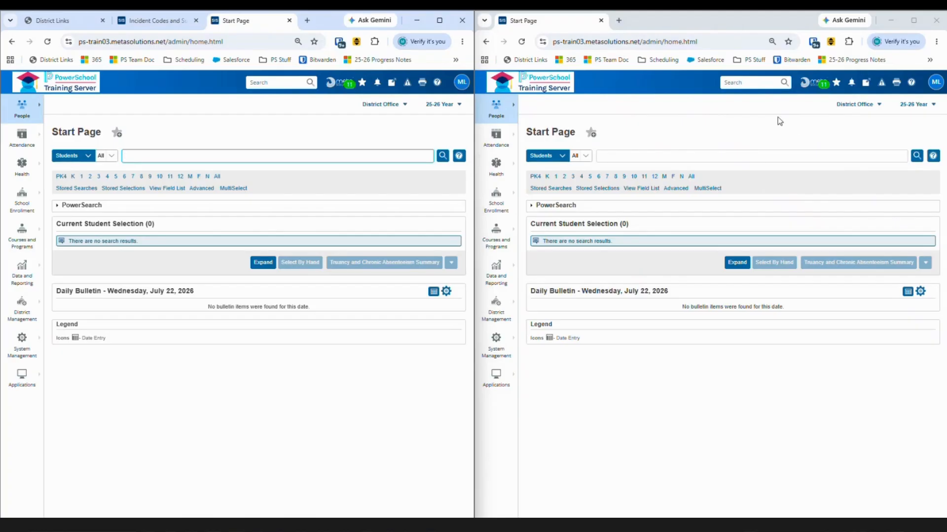
Open the district-level behavior Incident Types list in the second browser window
{"action": "left_click", "coordinate": [499, 314]}
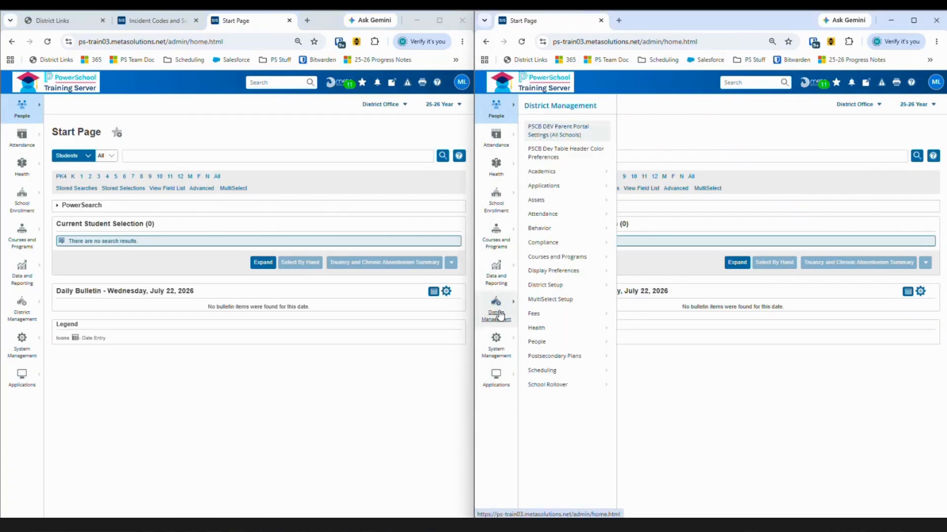
{"action": "mouse_move", "coordinate": [537, 233]}
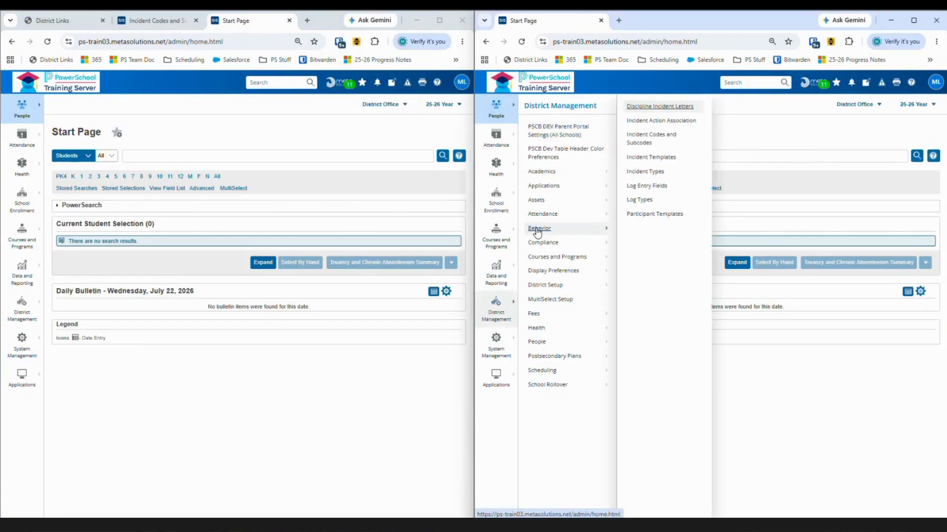
{"action": "left_click", "coordinate": [636, 174]}
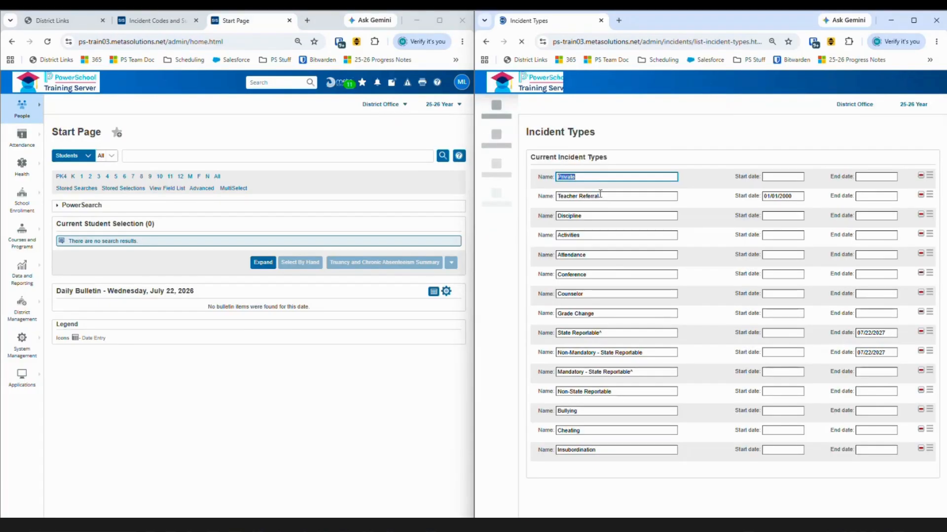
{"action": "left_click", "coordinate": [597, 180]}
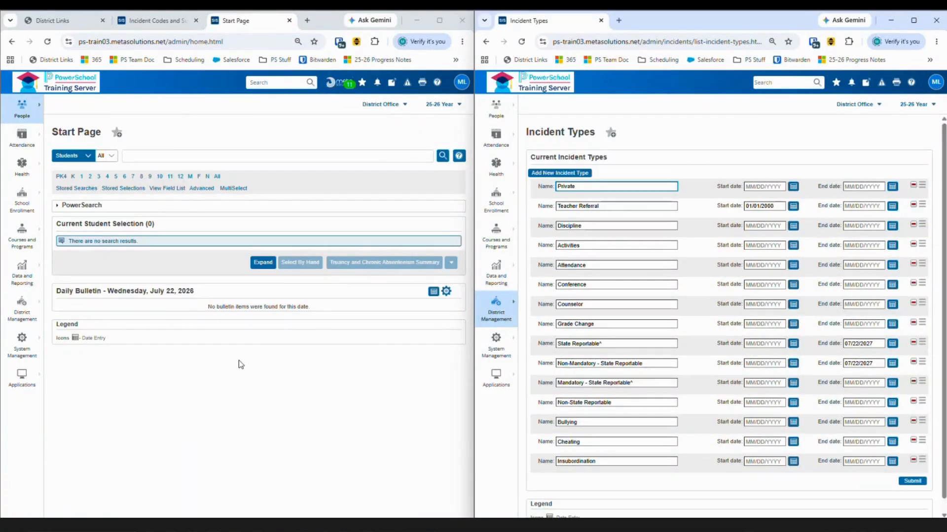
Open the district-level behavior Log Types list in the first browser window to compare with the incident types
{"action": "left_click", "coordinate": [24, 320]}
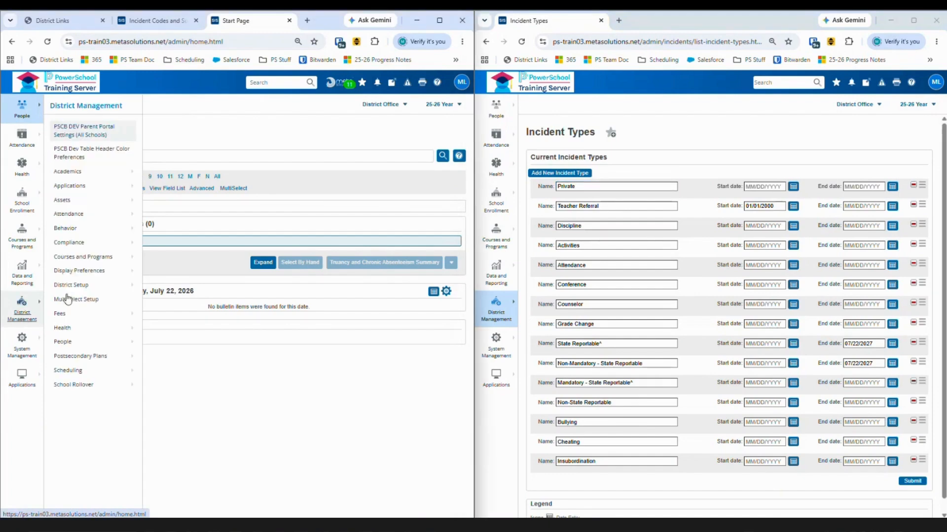
{"action": "left_click", "coordinate": [57, 230]}
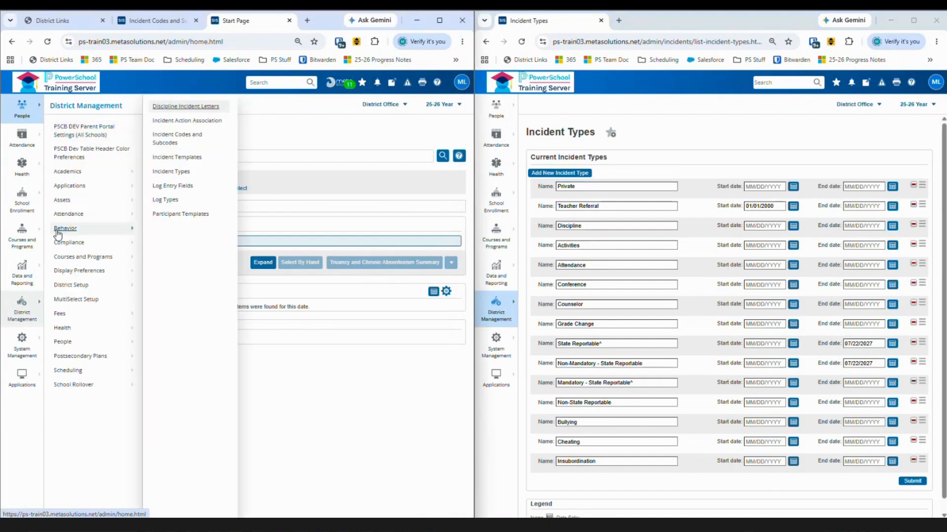
{"action": "left_click", "coordinate": [173, 204]}
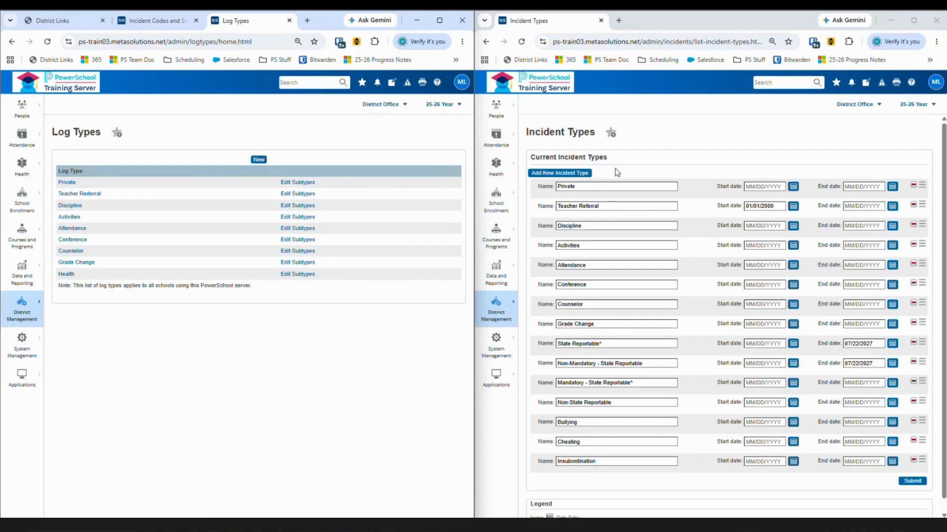
Add an incident type named Health, place it directly below Grade Change, and submit the list
{"action": "left_click", "coordinate": [573, 174]}
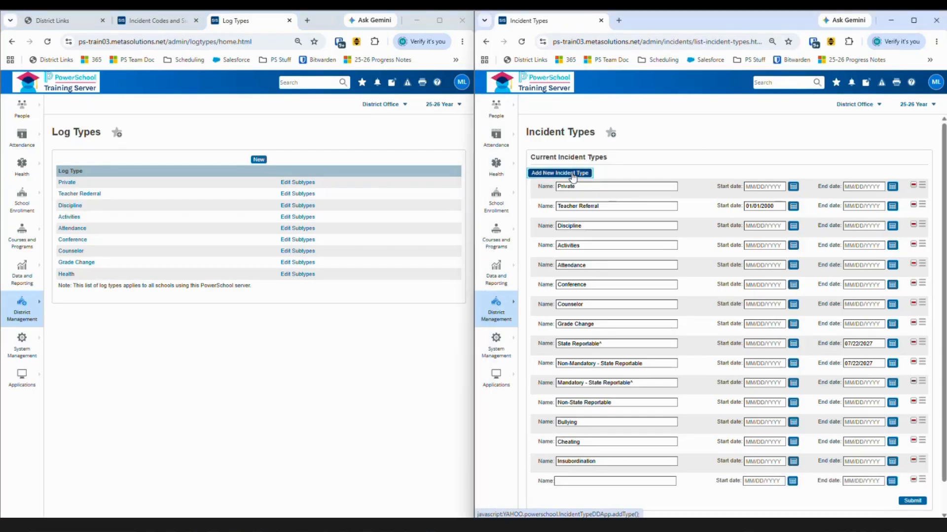
{"action": "left_click", "coordinate": [560, 482]}
{"action": "left_click", "coordinate": [623, 443]}
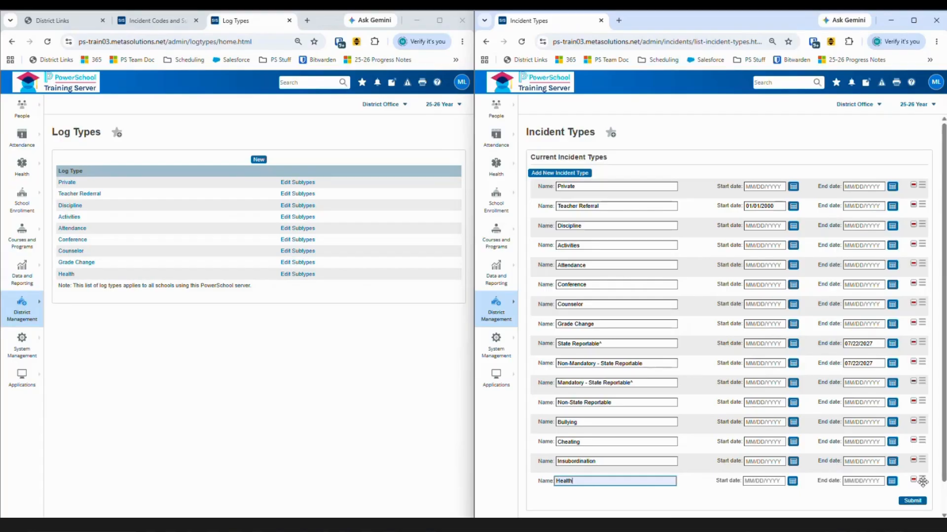
{"action": "left_click_drag", "start_coordinate": [922, 481], "coordinate": [925, 342]}
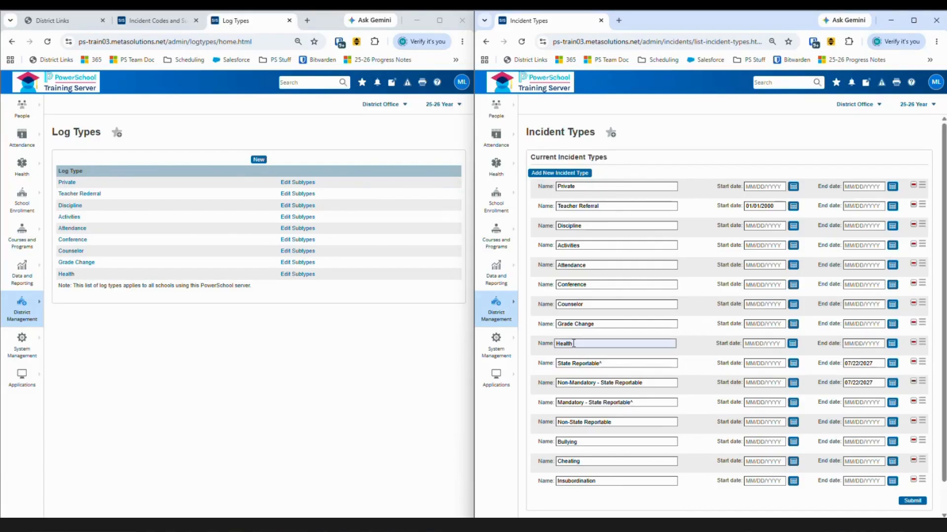
{"action": "left_click", "coordinate": [912, 501]}
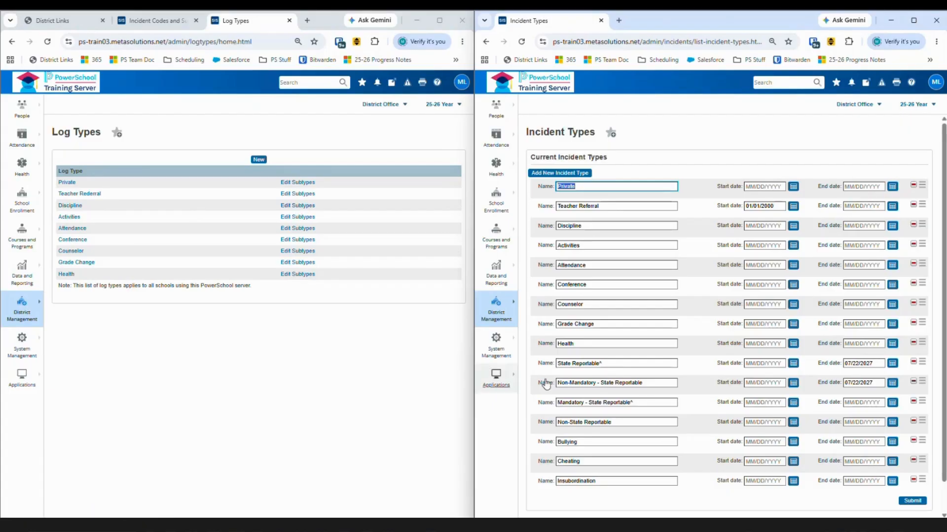
Open Incident Codes and Subcodes in the Incident Types window and Log Entry Fields in the Log Types window
{"action": "left_click", "coordinate": [504, 314]}
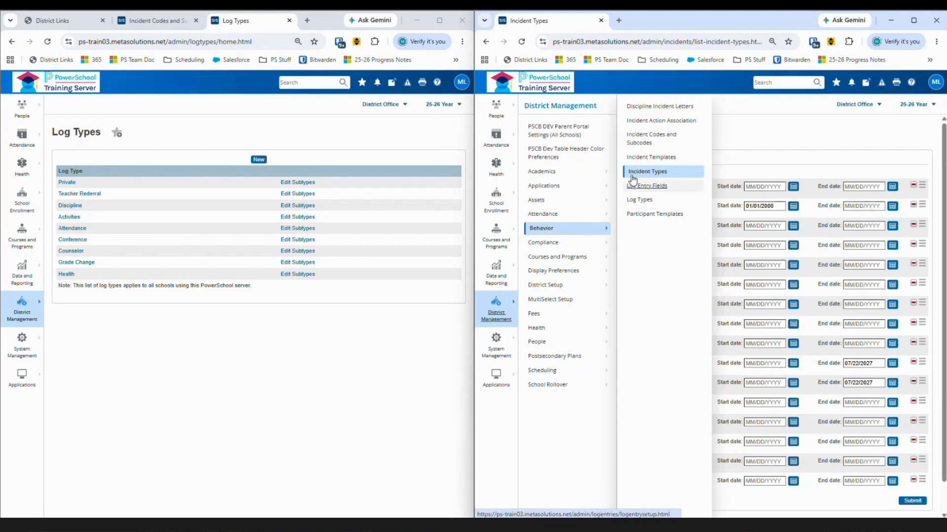
{"action": "left_click", "coordinate": [640, 143]}
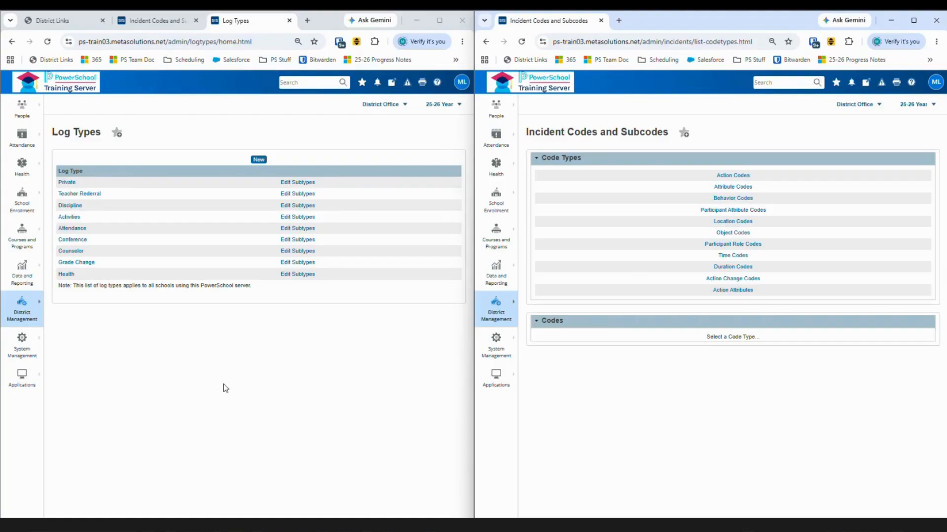
{"action": "left_click", "coordinate": [23, 314]}
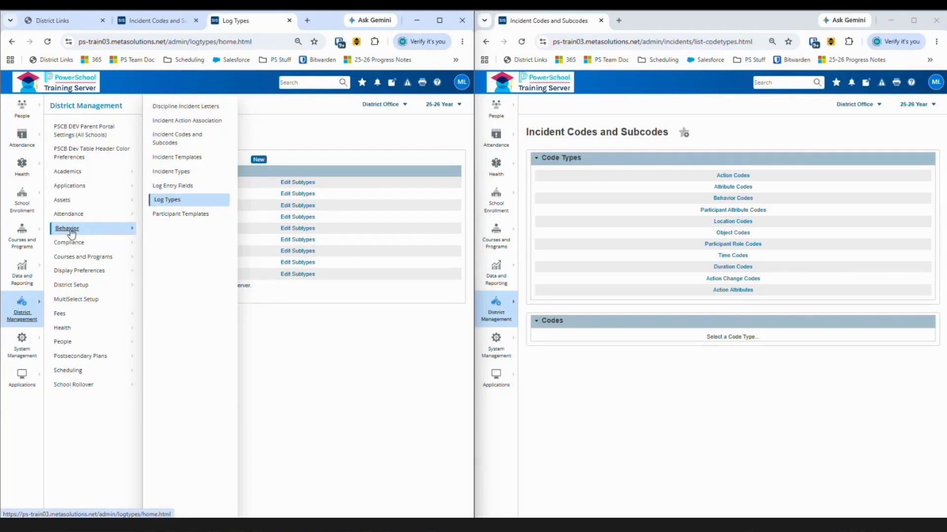
{"action": "left_click", "coordinate": [172, 186]}
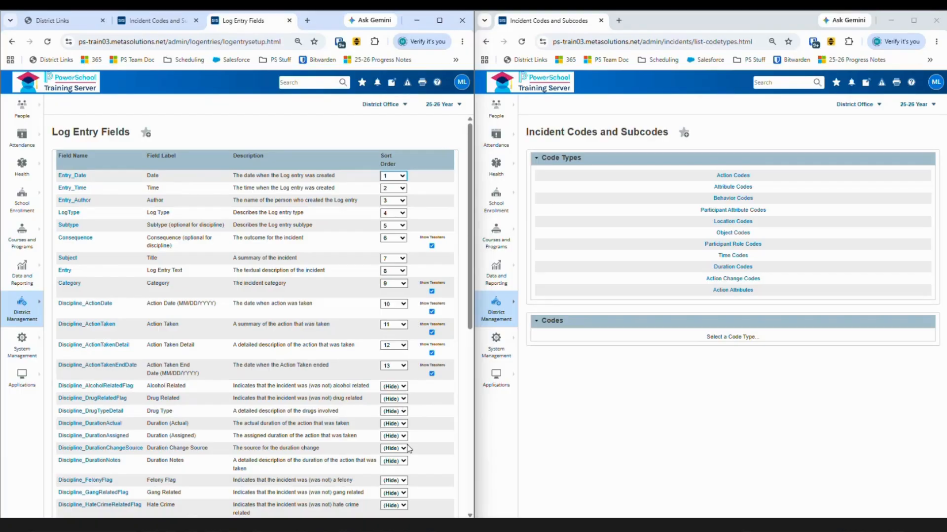
Review the log entry fields, open Discipline_ActionTaken, and enlarge its popup data box to show the whole list
{"action": "scroll", "coordinate": [141, 434], "scroll_direction": "down", "scroll_amount": 5}
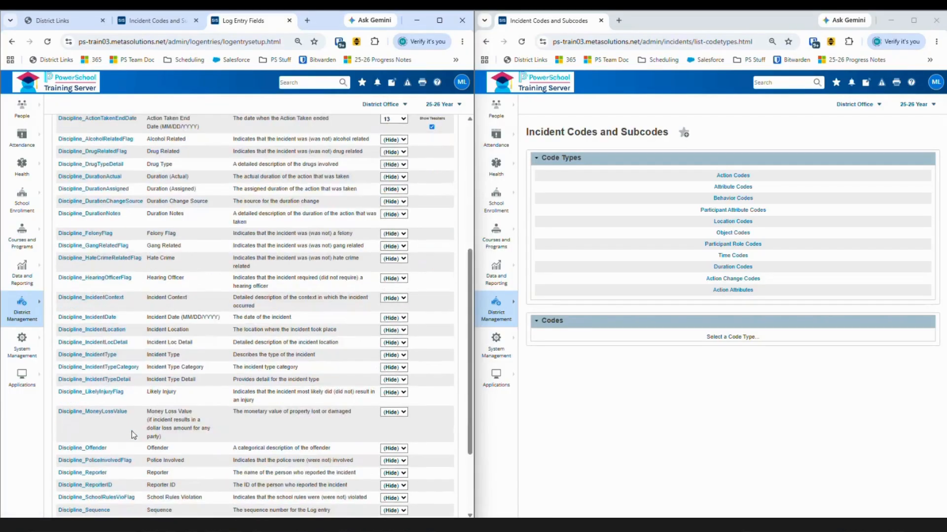
{"action": "scroll", "coordinate": [98, 505], "scroll_direction": "down", "scroll_amount": 2}
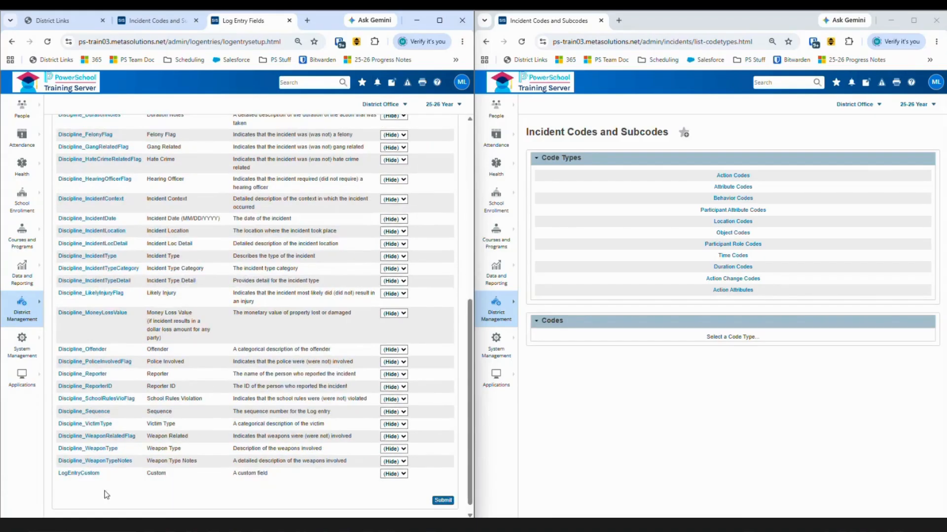
{"action": "scroll", "coordinate": [111, 471], "scroll_direction": "up", "scroll_amount": 6}
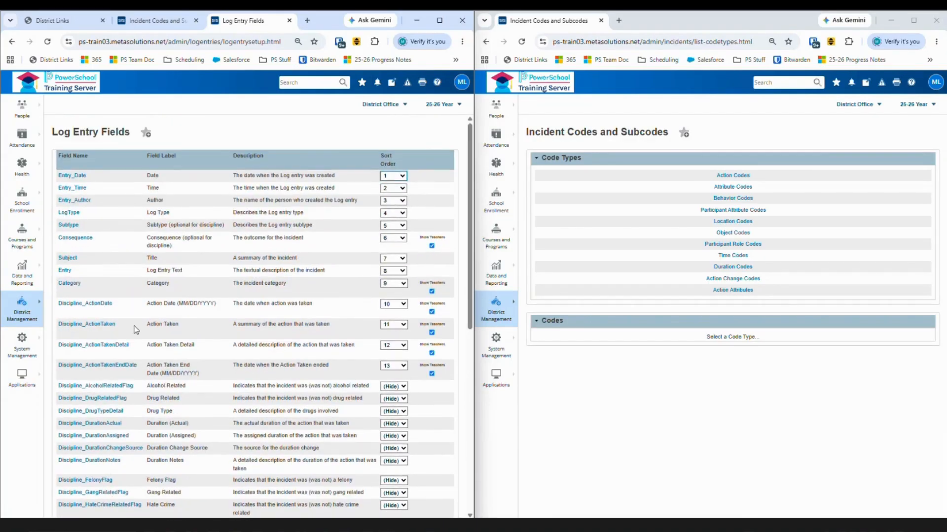
{"action": "left_click", "coordinate": [100, 325]}
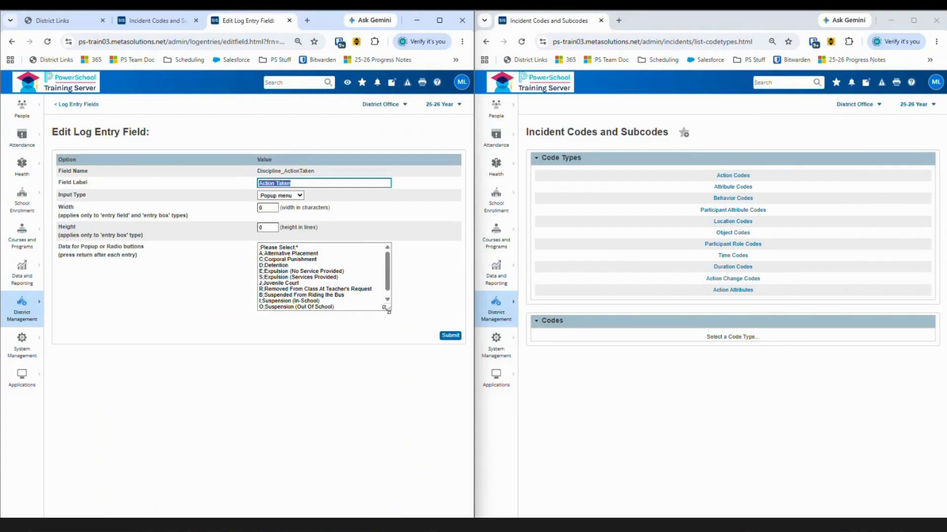
{"action": "left_click_drag", "start_coordinate": [389, 308], "coordinate": [398, 353]}
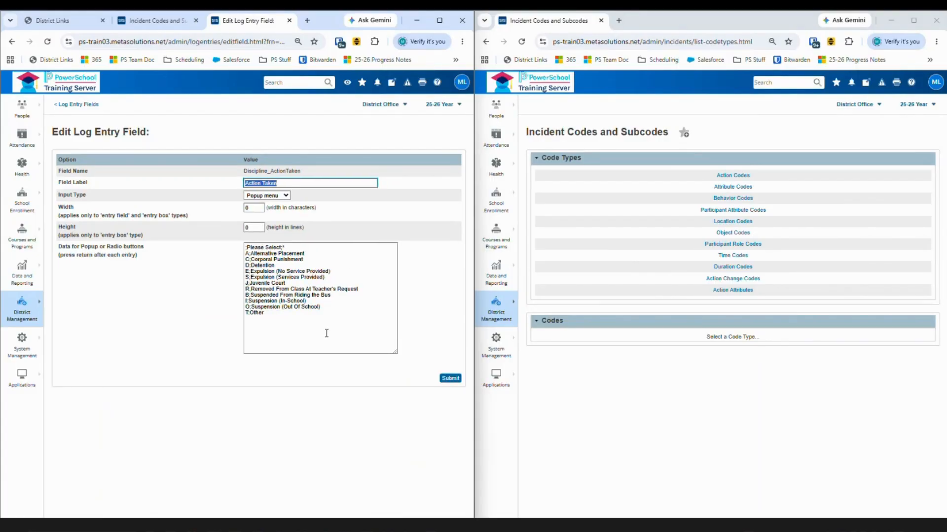
Display the Action Codes and examine the full list of existing incident action codes
{"action": "left_click", "coordinate": [735, 176]}
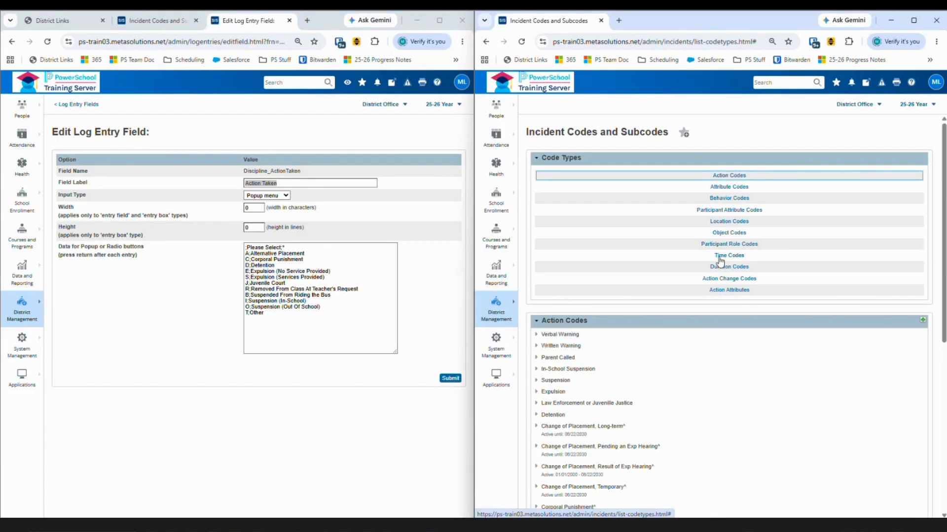
{"action": "scroll", "coordinate": [611, 365], "scroll_direction": "down", "scroll_amount": 2}
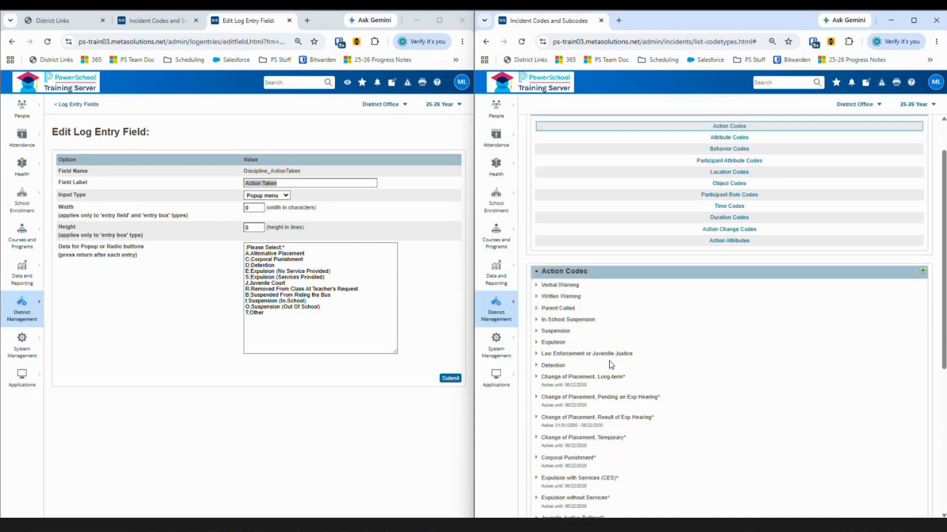
{"action": "scroll", "coordinate": [610, 365], "scroll_direction": "down", "scroll_amount": 4}
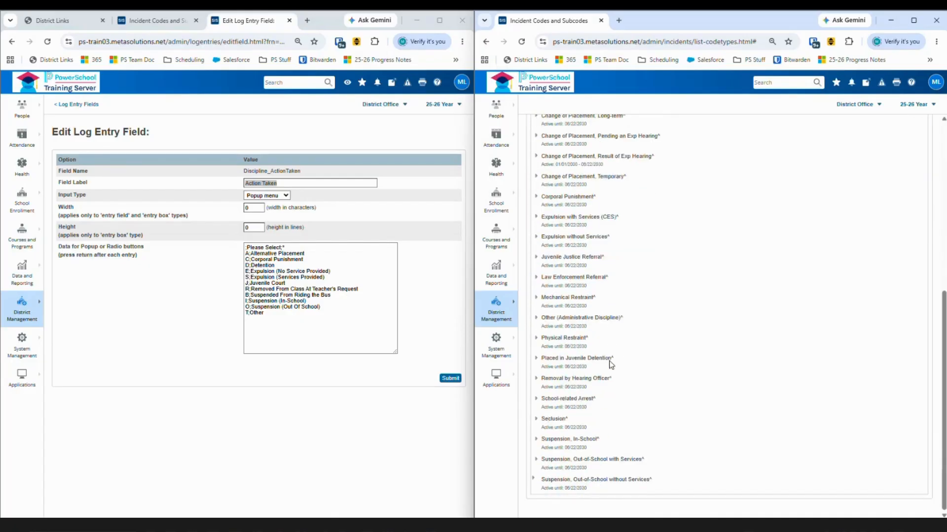
{"action": "scroll", "coordinate": [611, 365], "scroll_direction": "up", "scroll_amount": 5}
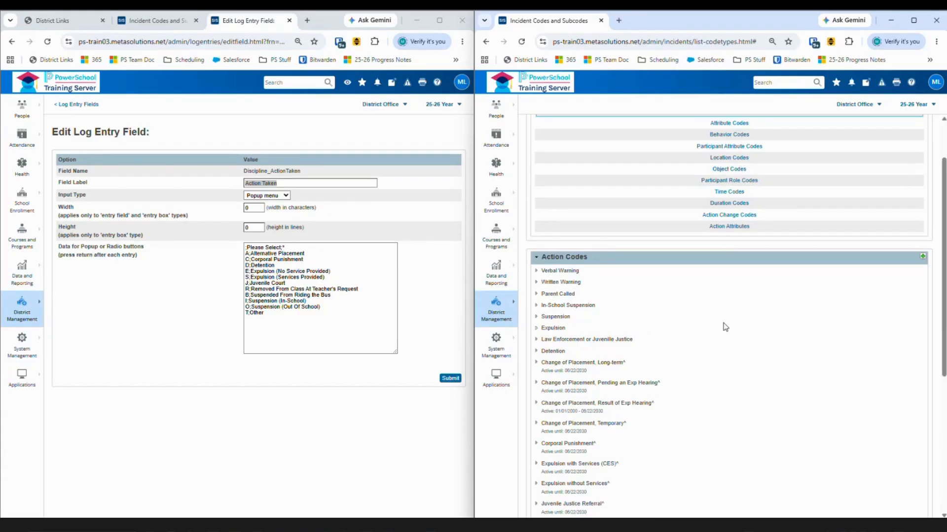
{"action": "scroll", "coordinate": [725, 326], "scroll_direction": "up", "scroll_amount": 2}
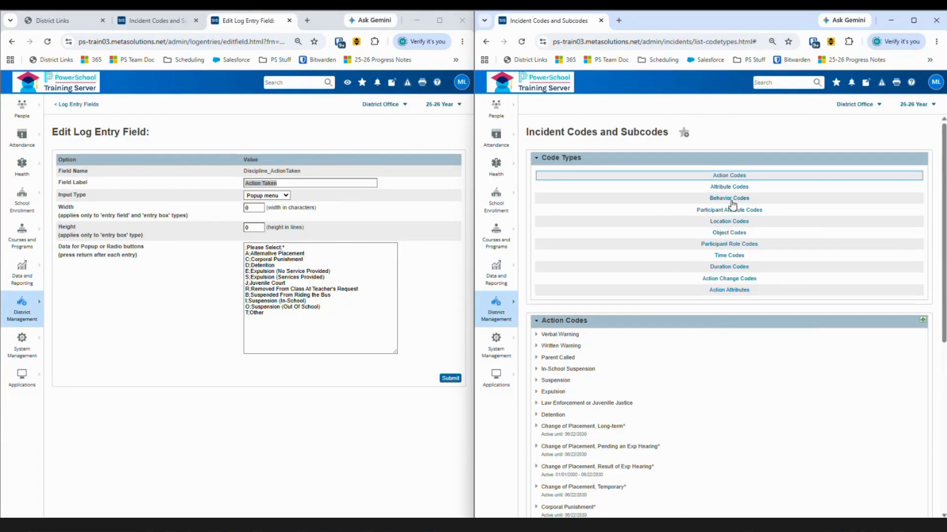
{"action": "left_click", "coordinate": [536, 320]}
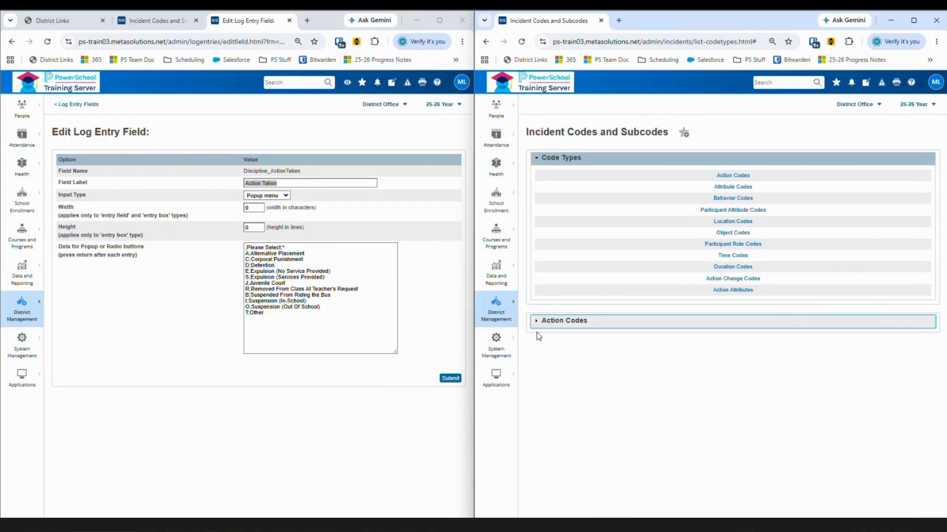
{"action": "left_click", "coordinate": [536, 323]}
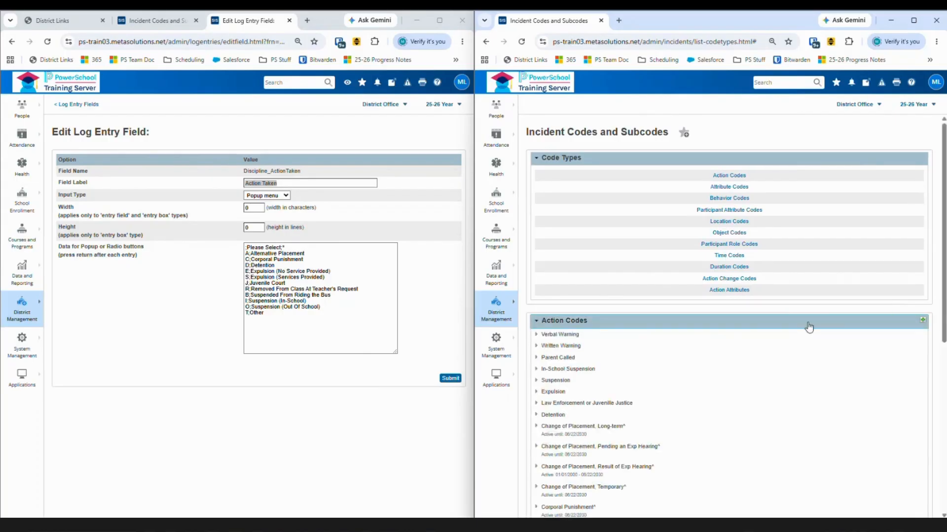
Start a new action code with the category Bullying and display order 1
{"action": "left_click", "coordinate": [921, 323]}
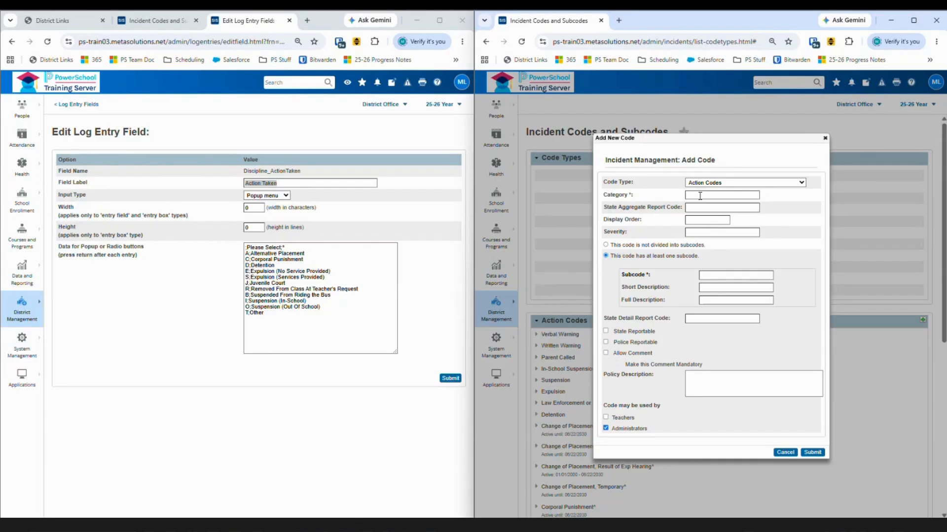
{"action": "left_click", "coordinate": [700, 196]}
{"action": "left_click", "coordinate": [732, 270]}
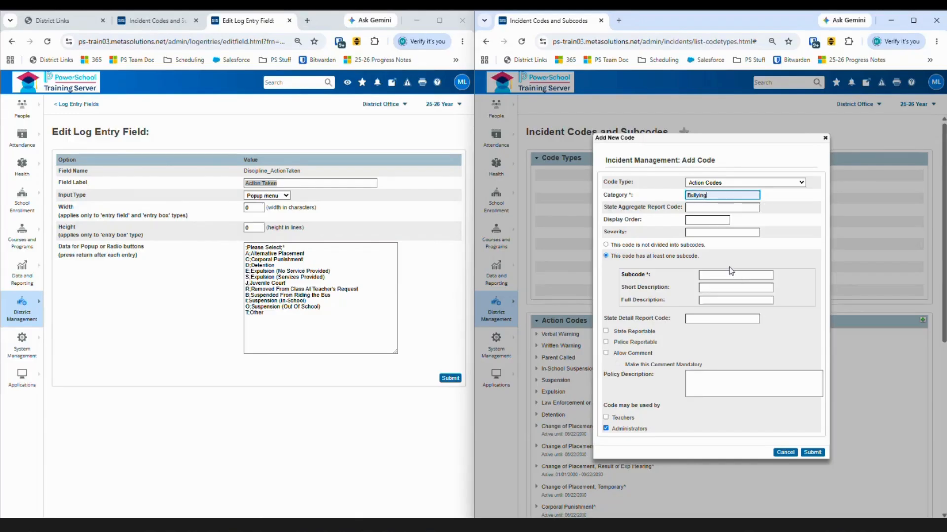
{"action": "left_click", "coordinate": [698, 218]}
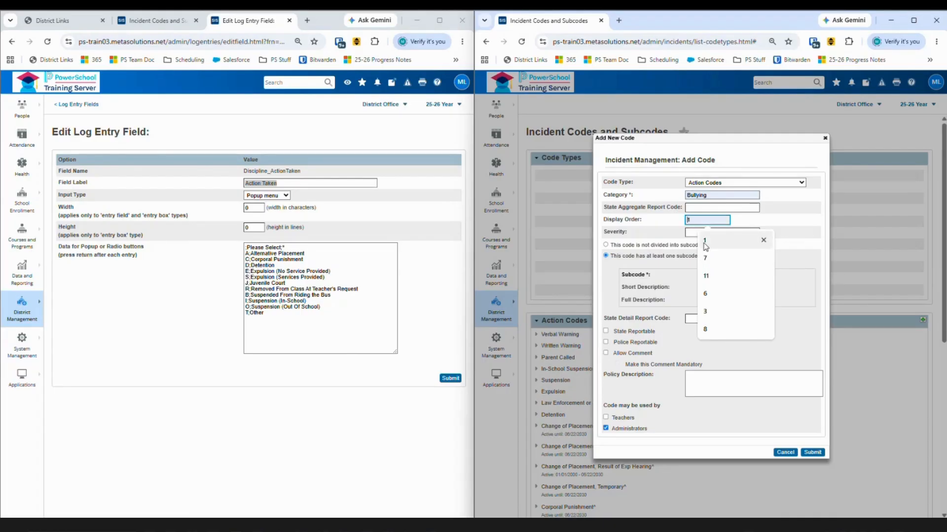
{"action": "left_click", "coordinate": [705, 241]}
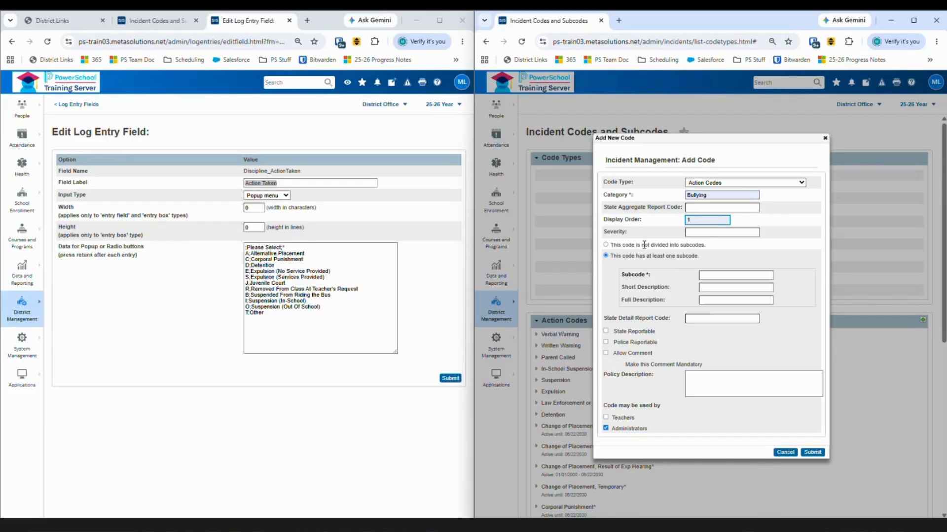
Mark the Bullying action code as not divided into subcodes, leave comments disallowed, and submit it
{"action": "left_click", "coordinate": [605, 245]}
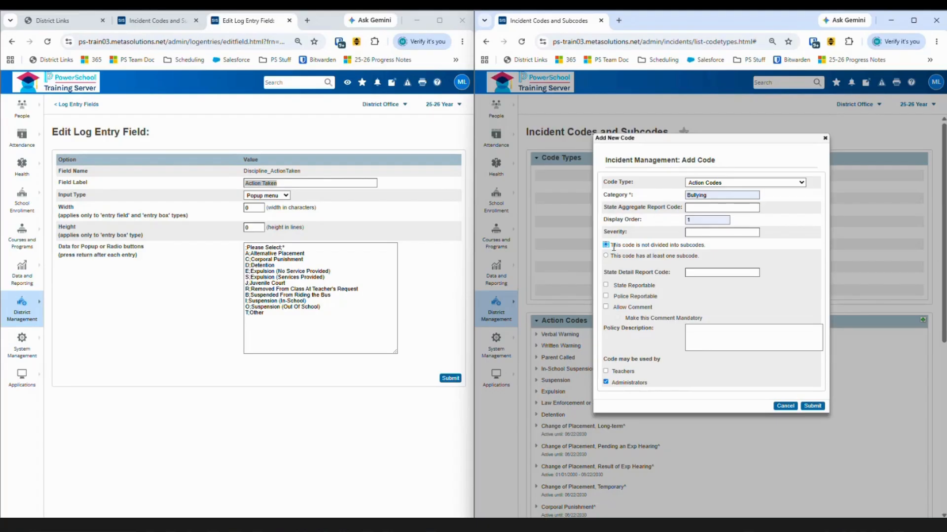
{"action": "left_click", "coordinate": [606, 257]}
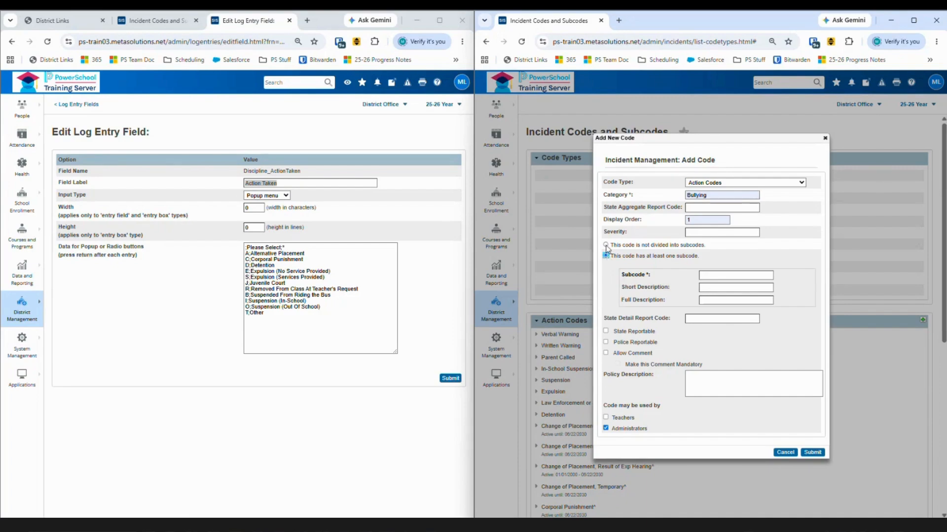
{"action": "left_click", "coordinate": [606, 246]}
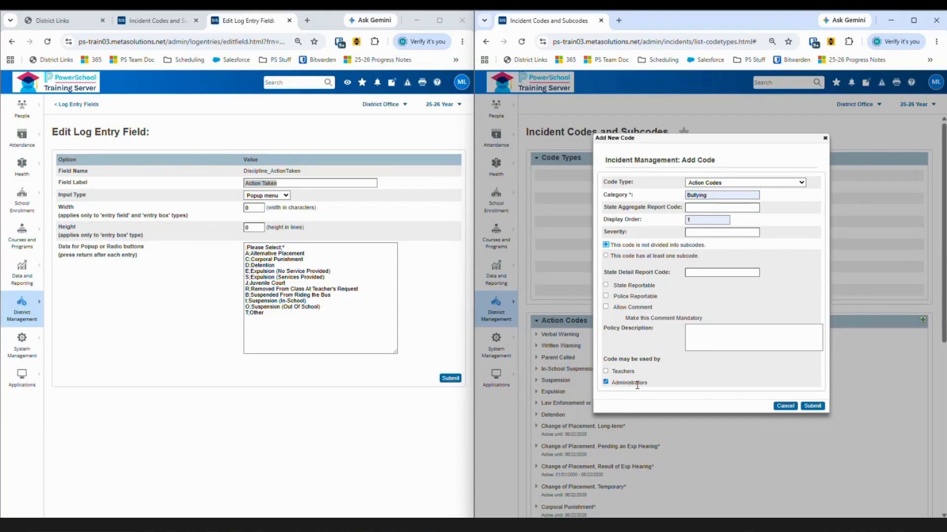
{"action": "left_click", "coordinate": [606, 307]}
{"action": "left_click", "coordinate": [607, 309]}
{"action": "left_click", "coordinate": [812, 407]}
{"action": "left_click", "coordinate": [815, 407]}
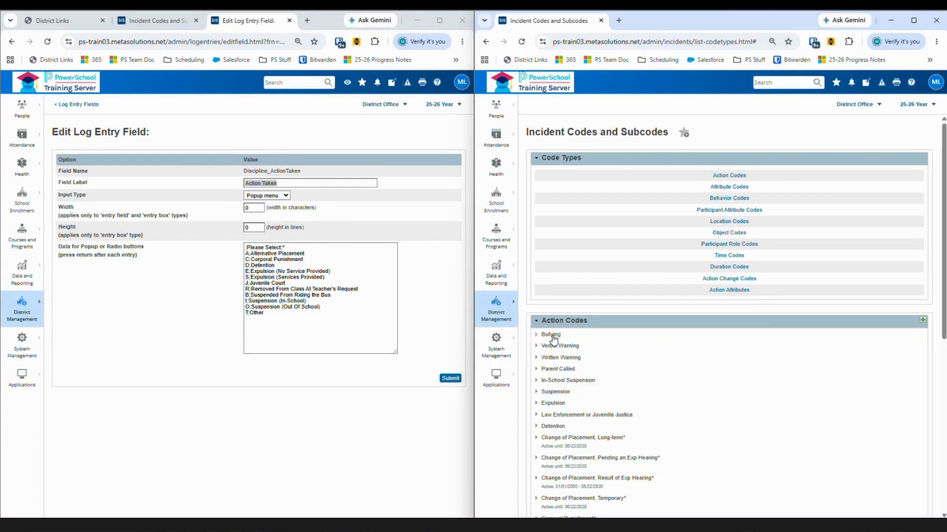
Start a new subcode under the Bullying action code and name it Harassment
{"action": "left_click", "coordinate": [551, 335]}
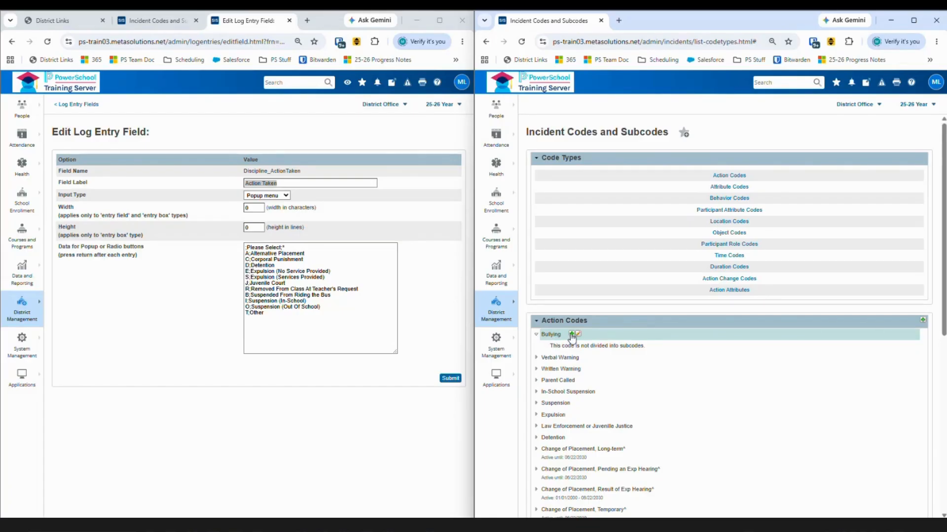
{"action": "left_click", "coordinate": [571, 335]}
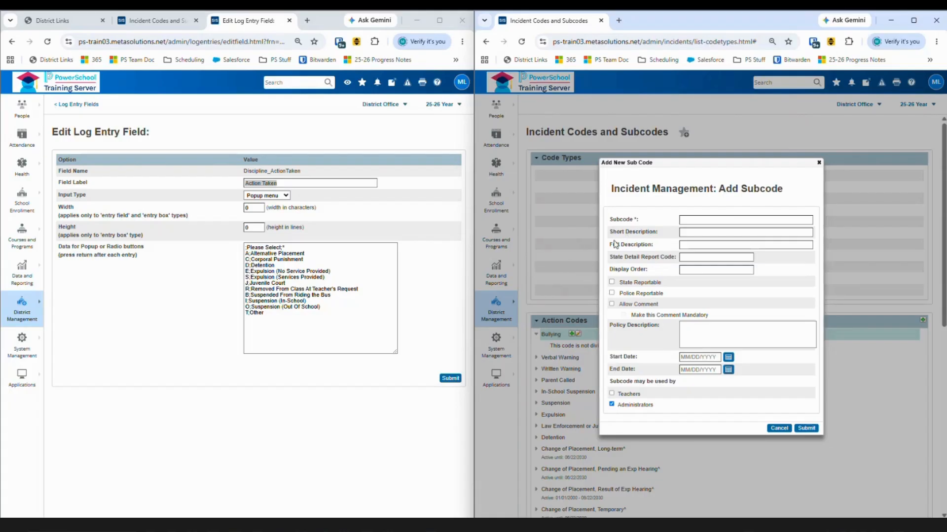
{"action": "left_click", "coordinate": [688, 221]}
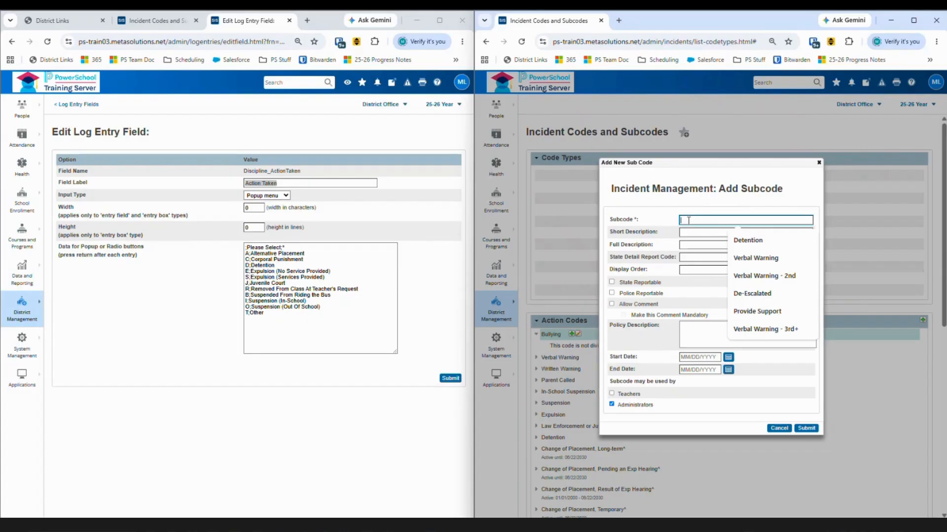
{"action": "type", "text": "Harassment"}
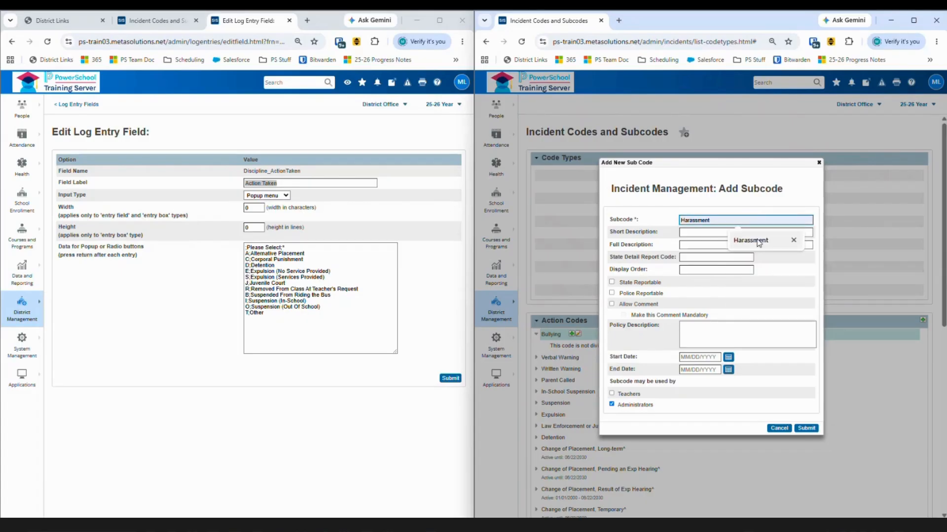
{"action": "left_click", "coordinate": [750, 240]}
Copy Harassment into the subcode's short and full descriptions, then submit it with comments allowed
{"action": "double_click", "coordinate": [699, 220]}
{"action": "right_click", "coordinate": [699, 220]}
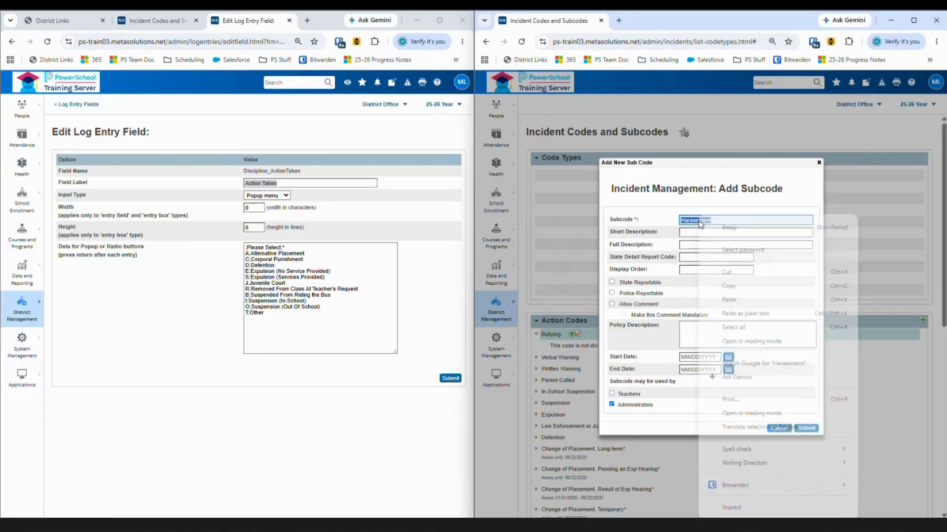
{"action": "left_click", "coordinate": [732, 288]}
{"action": "left_click", "coordinate": [698, 232]}
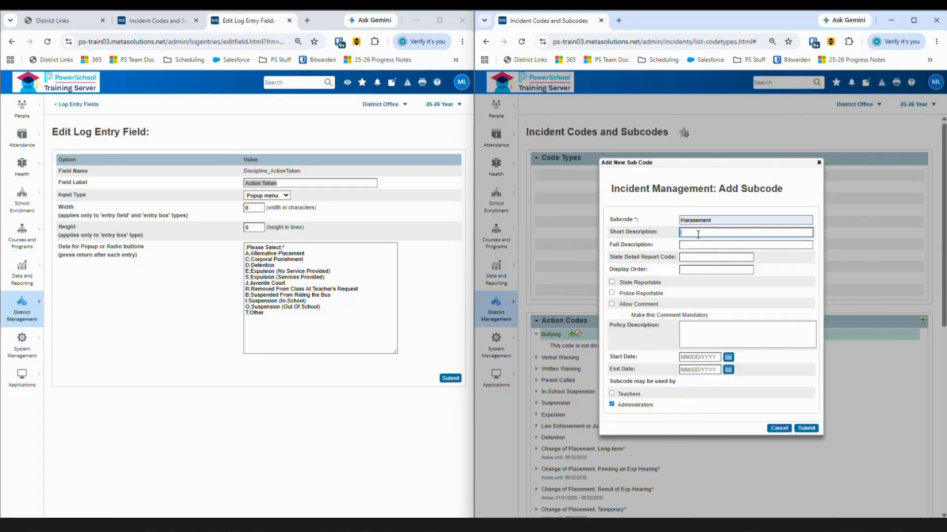
{"action": "right_click", "coordinate": [700, 232]}
{"action": "left_click", "coordinate": [735, 354]}
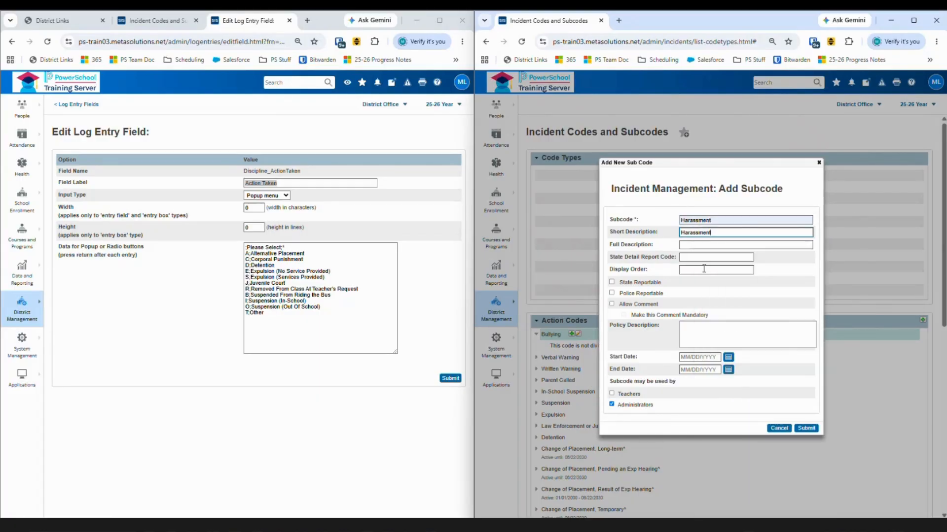
{"action": "left_click", "coordinate": [687, 245]}
{"action": "right_click", "coordinate": [686, 246]}
{"action": "left_click", "coordinate": [720, 365]}
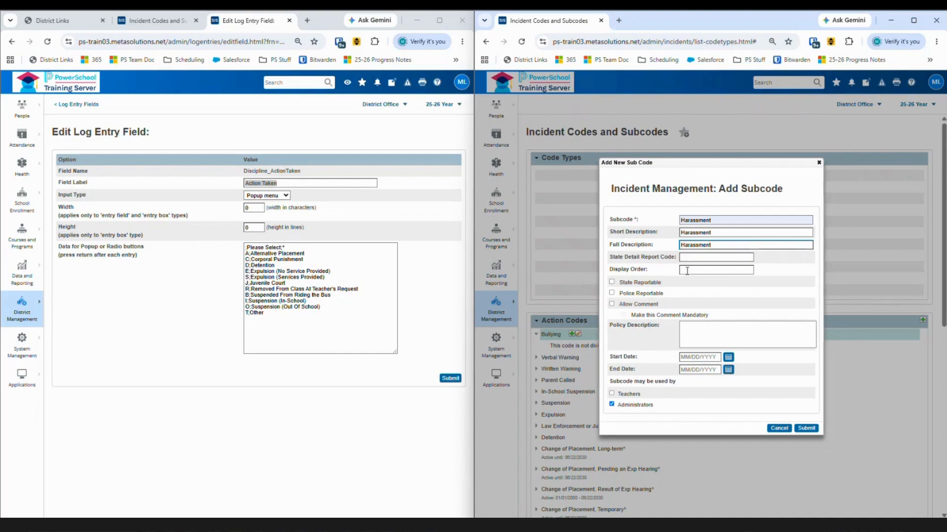
{"action": "left_click", "coordinate": [612, 304]}
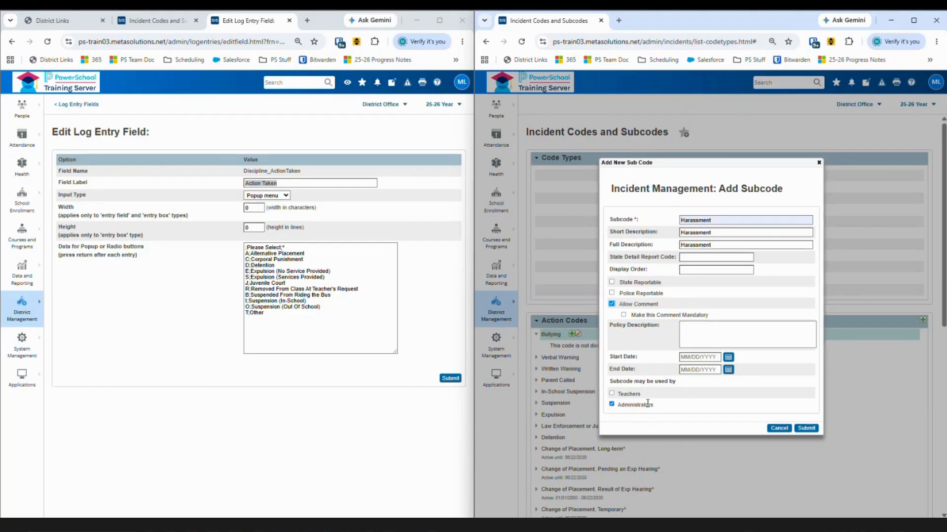
{"action": "left_click", "coordinate": [813, 431]}
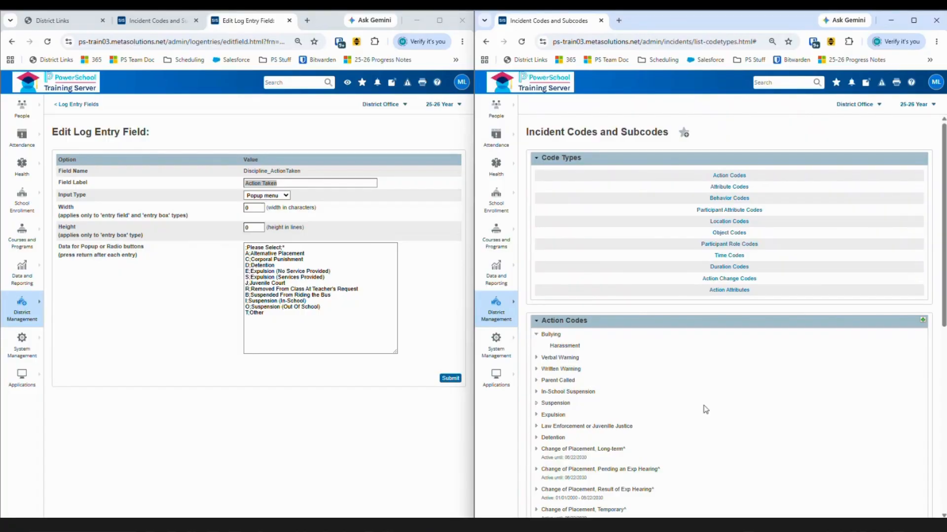
Add a second subcode named Cyberbullying under the Bullying action code and submit it
{"action": "left_click", "coordinate": [552, 336]}
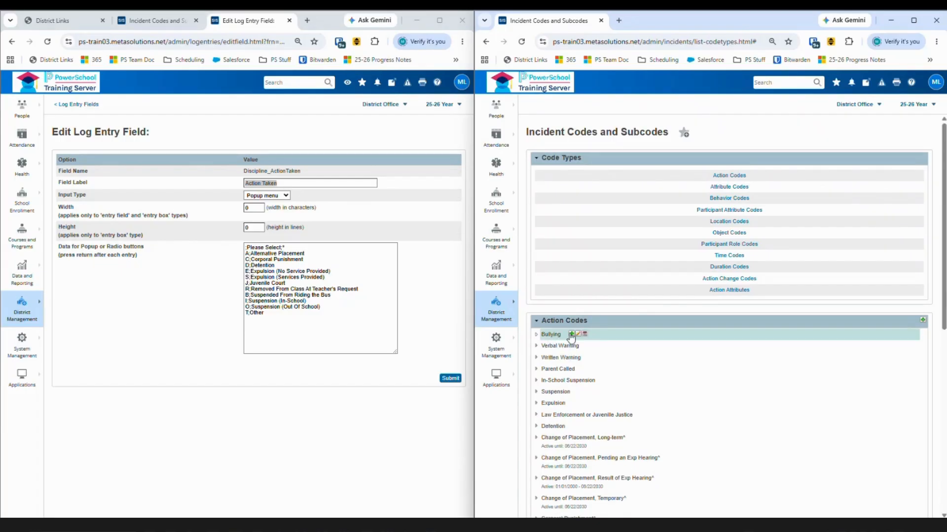
{"action": "left_click", "coordinate": [572, 335]}
{"action": "left_click", "coordinate": [693, 219]}
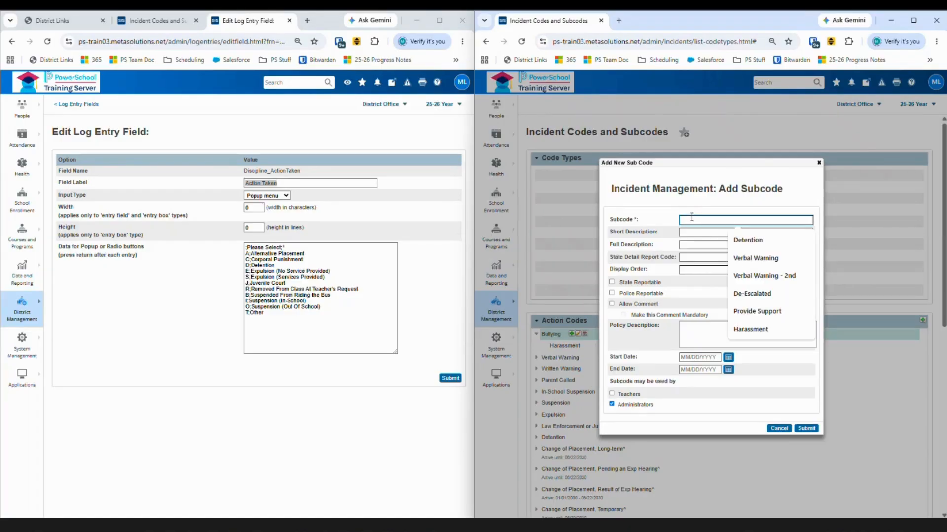
{"action": "type", "text": "Cyberbullying"}
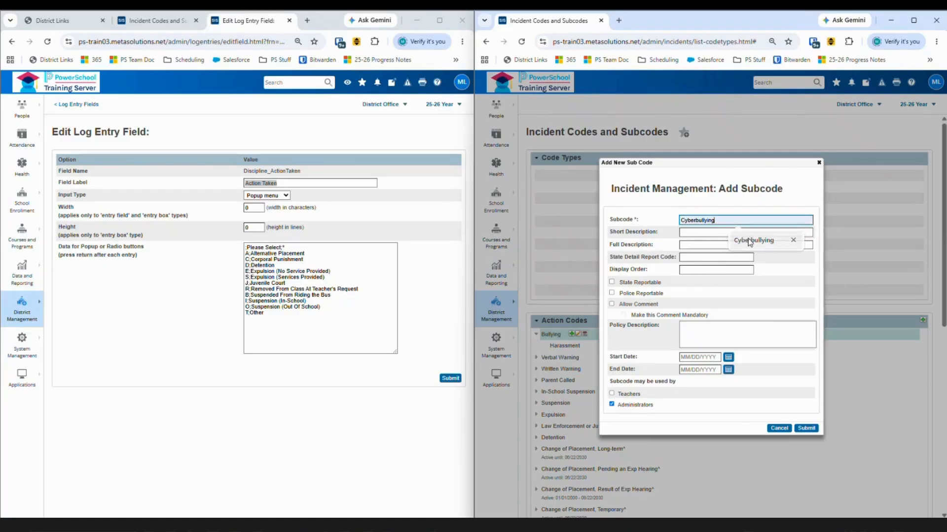
{"action": "left_click", "coordinate": [749, 241]}
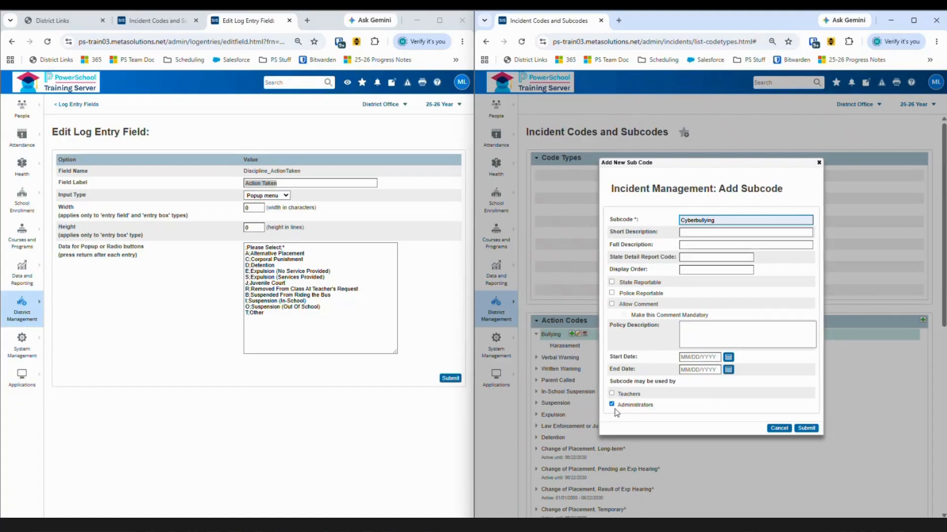
{"action": "left_click", "coordinate": [807, 428]}
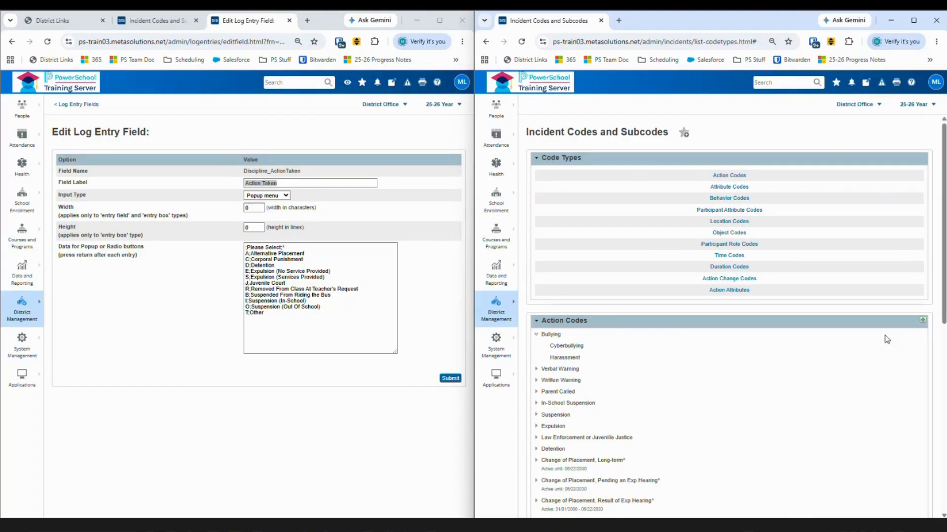
Start a new action code with the category Teacher Remediations and the subcode Verbal Warning
{"action": "left_click", "coordinate": [922, 320]}
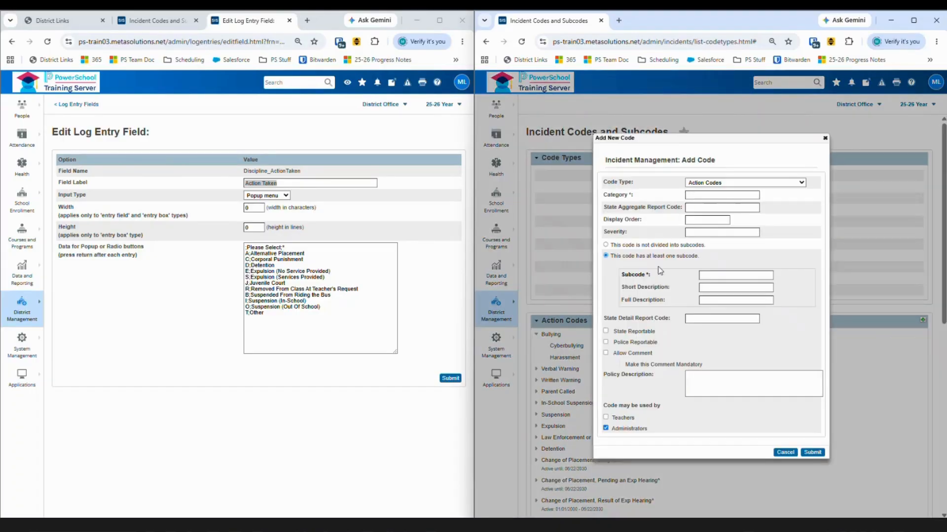
{"action": "left_click", "coordinate": [689, 194]}
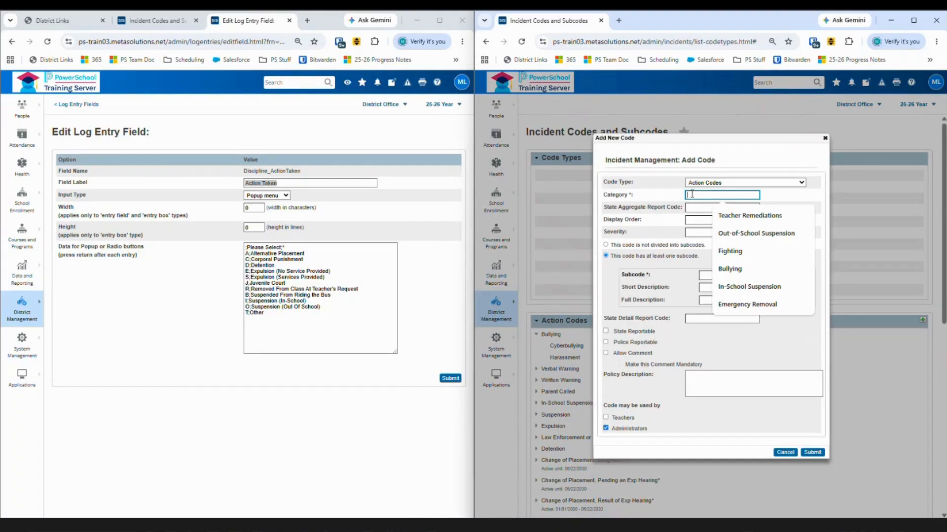
{"action": "left_click", "coordinate": [778, 220]}
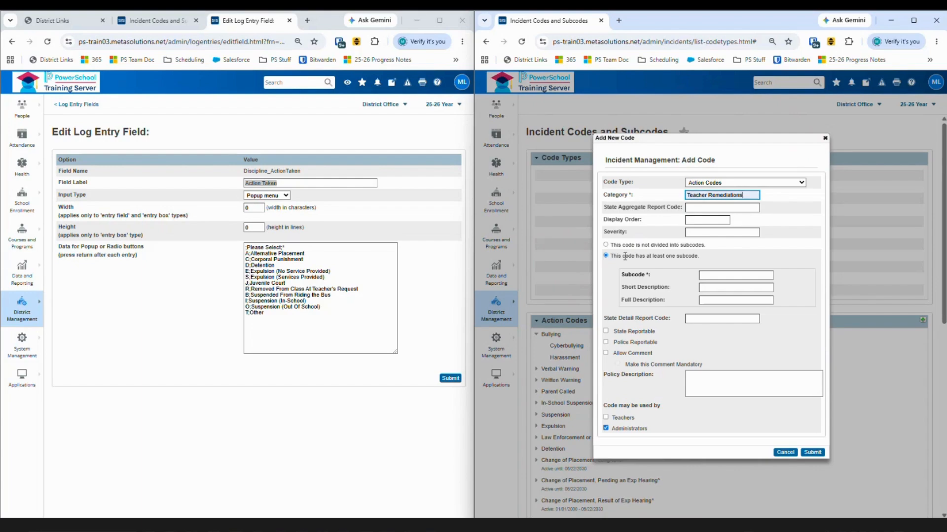
{"action": "left_click", "coordinate": [720, 273]}
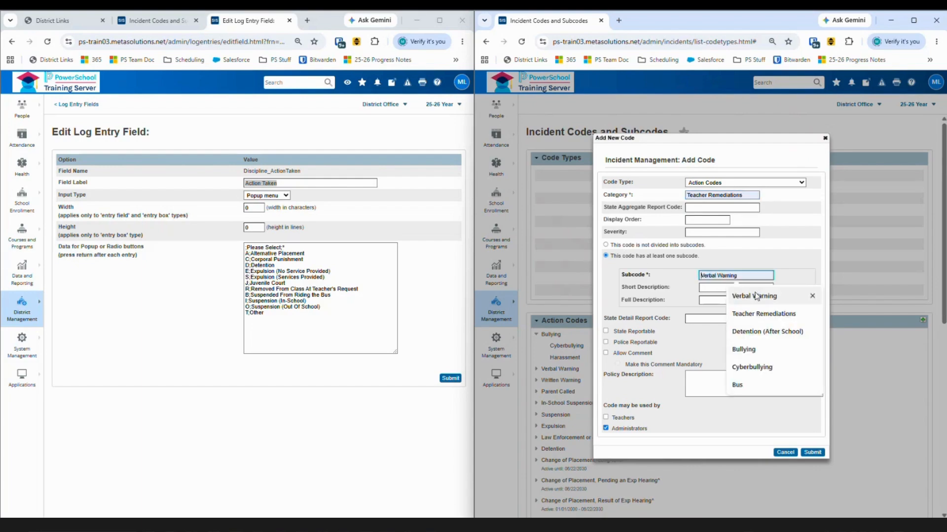
{"action": "left_click", "coordinate": [756, 295]}
Copy the subcode name Verbal Warning into its short and full descriptions
{"action": "left_click_drag", "start_coordinate": [771, 275], "coordinate": [700, 275]}
{"action": "right_click", "coordinate": [717, 275]}
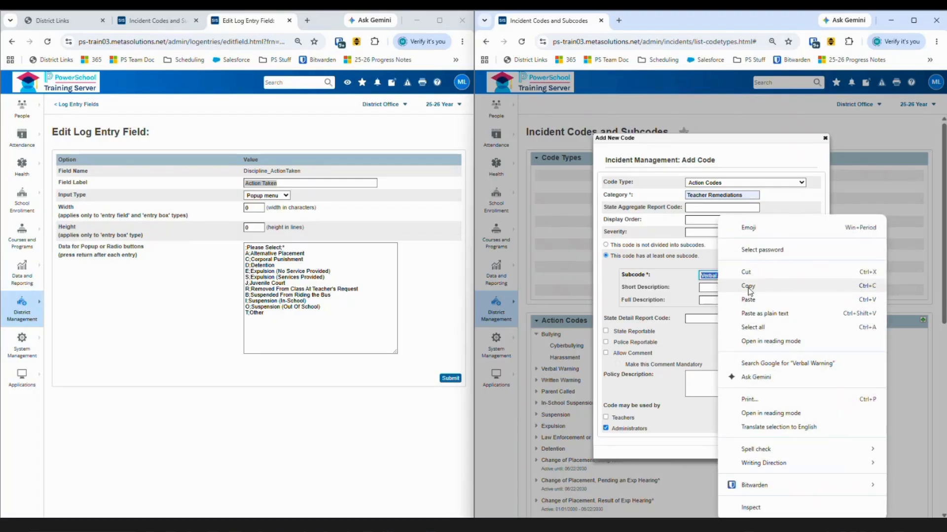
{"action": "left_click", "coordinate": [748, 288]}
{"action": "right_click", "coordinate": [717, 287]}
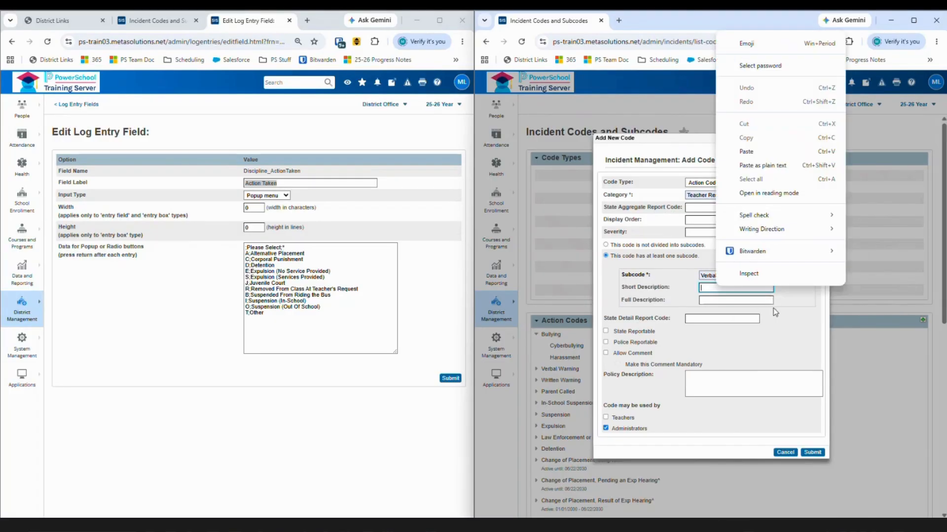
{"action": "left_click", "coordinate": [764, 154]}
{"action": "right_click", "coordinate": [712, 299]}
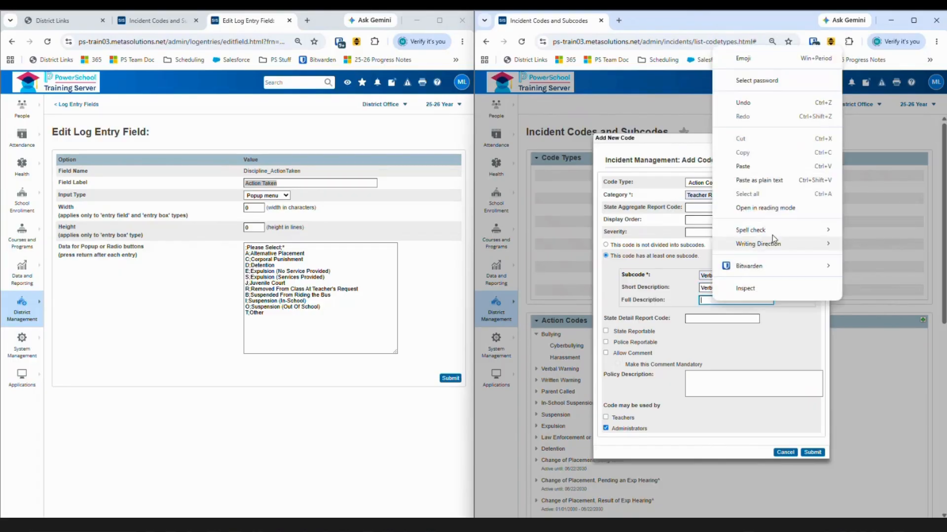
{"action": "left_click", "coordinate": [762, 166]}
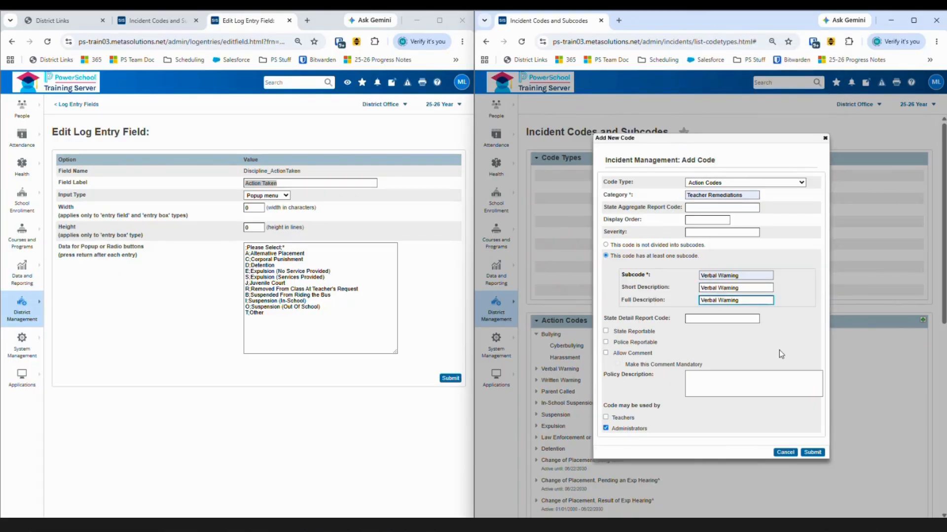
Allow comments on the Teacher Remediations code, make it usable by teachers only, and submit it
{"action": "left_click", "coordinate": [605, 352]}
{"action": "left_click", "coordinate": [605, 417]}
{"action": "left_click", "coordinate": [605, 430]}
{"action": "left_click", "coordinate": [606, 429]}
{"action": "left_click", "coordinate": [816, 454]}
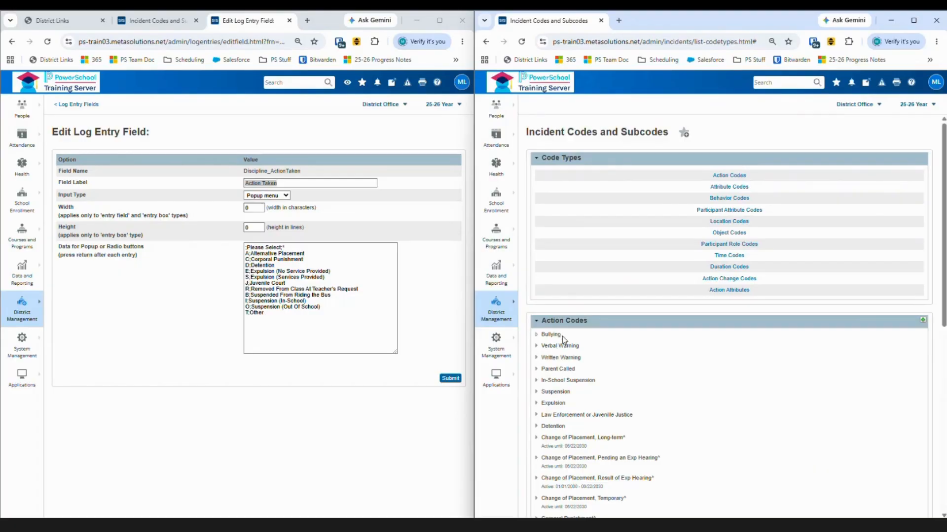
Edit the Teacher Remediations action code to set its display order to 2, and submit the change
{"action": "scroll", "coordinate": [578, 389], "scroll_direction": "down", "scroll_amount": 2}
{"action": "scroll", "coordinate": [578, 390], "scroll_direction": "down", "scroll_amount": 6}
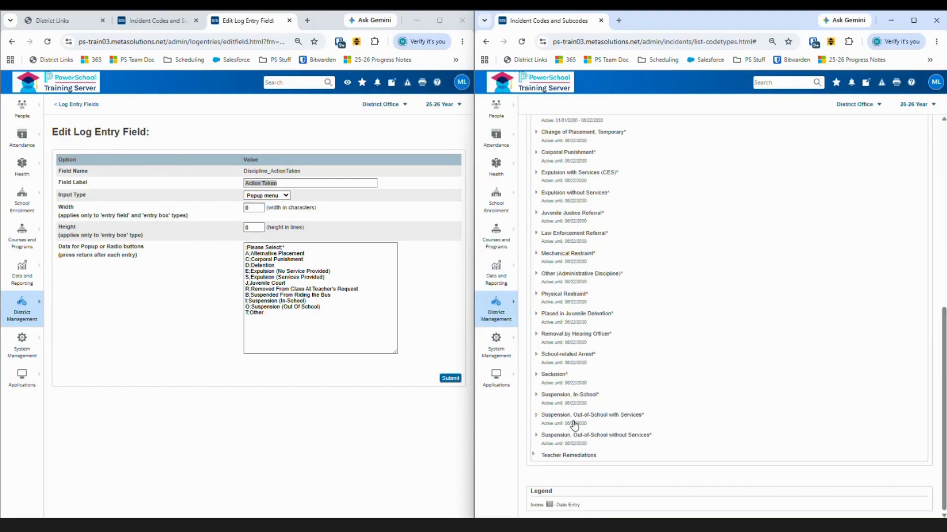
{"action": "left_click", "coordinate": [558, 458]}
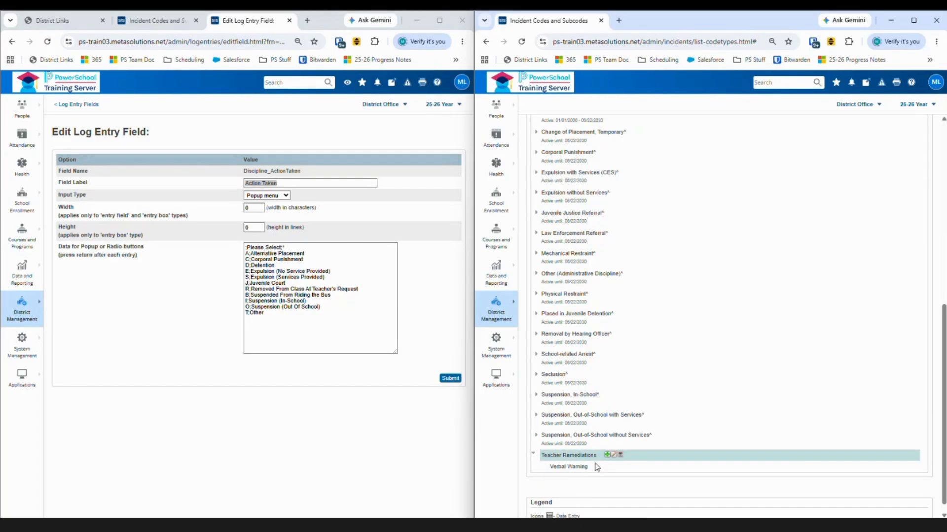
{"action": "left_click", "coordinate": [614, 455]}
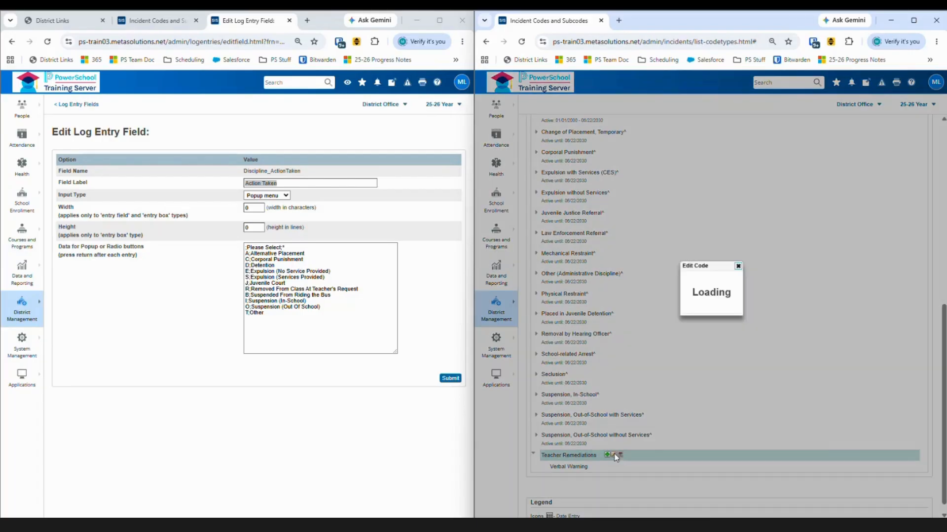
{"action": "left_click", "coordinate": [698, 214]}
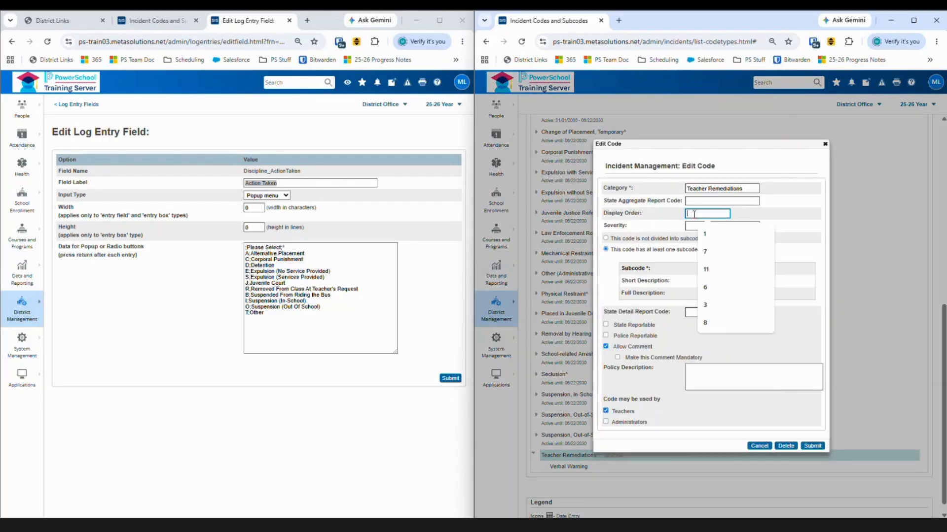
{"action": "type", "text": "2"}
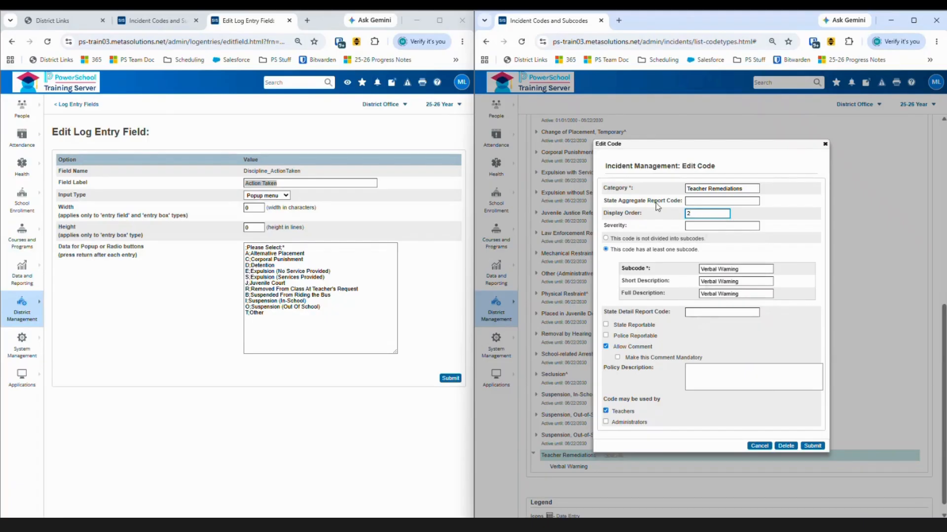
{"action": "left_click", "coordinate": [813, 446]}
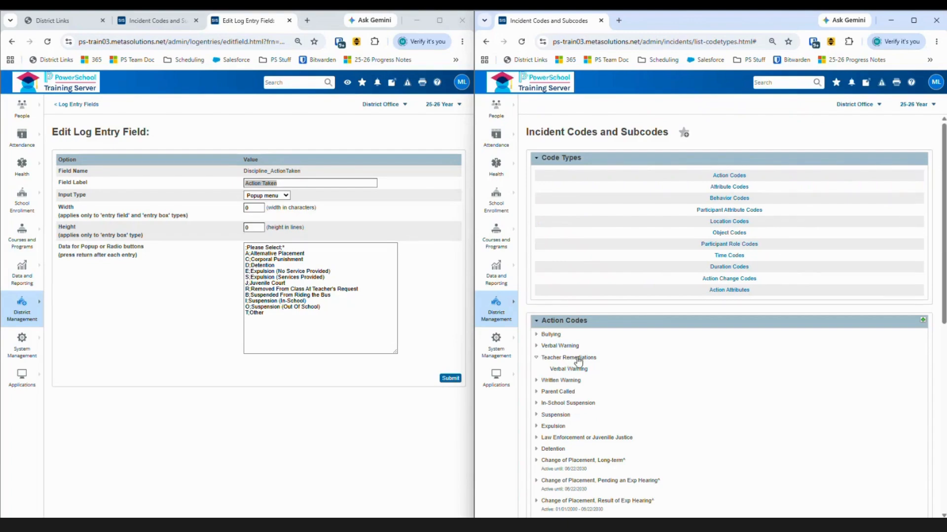
Add the subcode Verbal Warning - 2nd to Teacher Remediations, allowing comments and use by teachers only, and submit it
{"action": "left_click", "coordinate": [568, 359]}
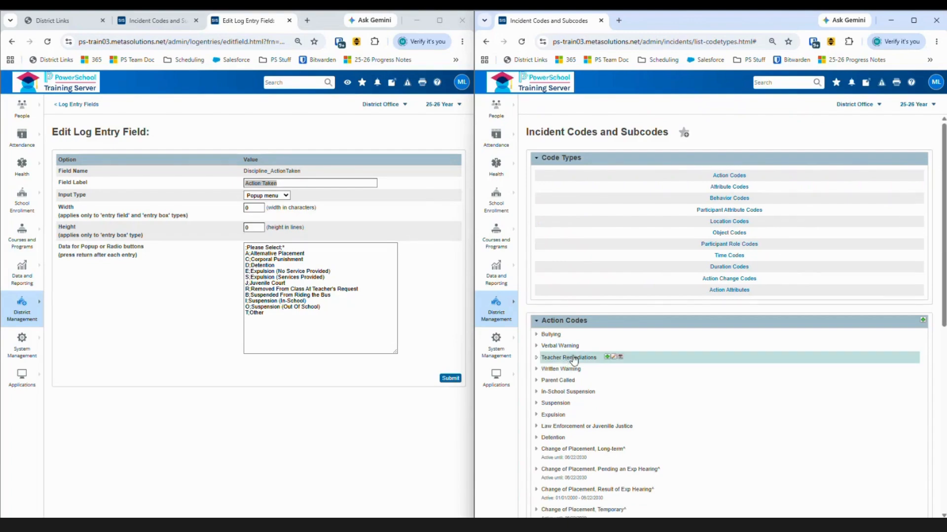
{"action": "left_click", "coordinate": [607, 357]}
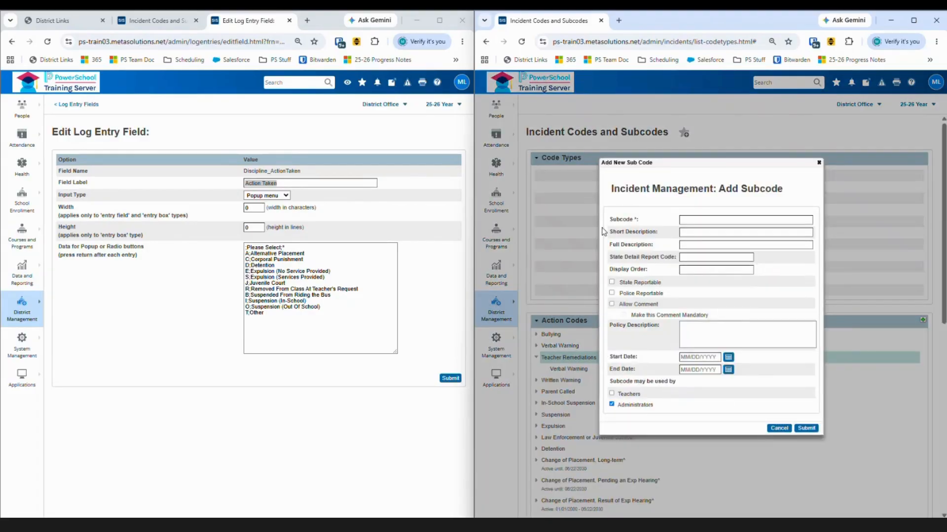
{"action": "left_click", "coordinate": [685, 219]}
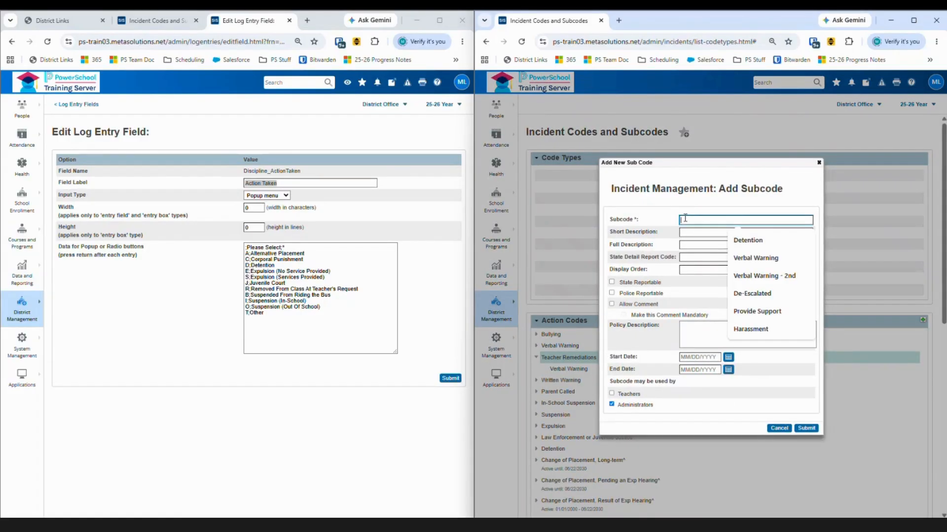
{"action": "left_click", "coordinate": [756, 276]}
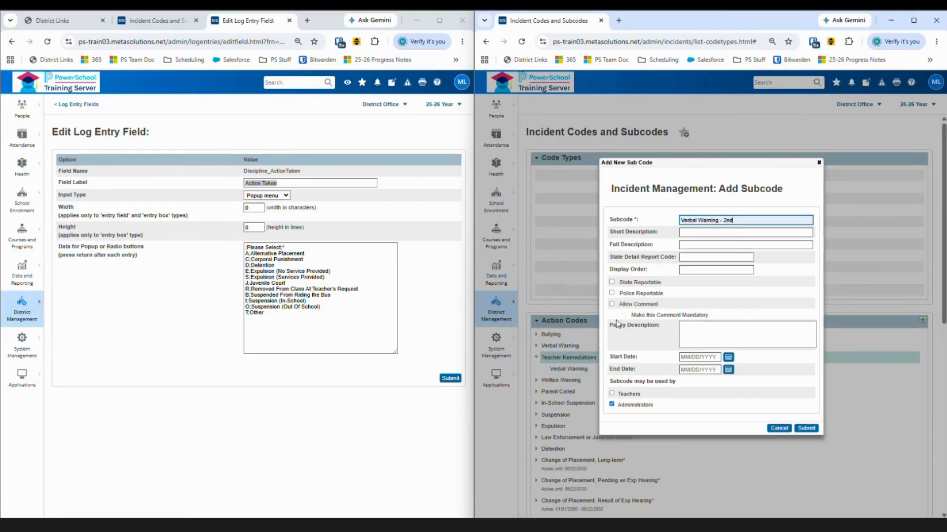
{"action": "left_click", "coordinate": [611, 305]}
{"action": "left_click", "coordinate": [611, 393]}
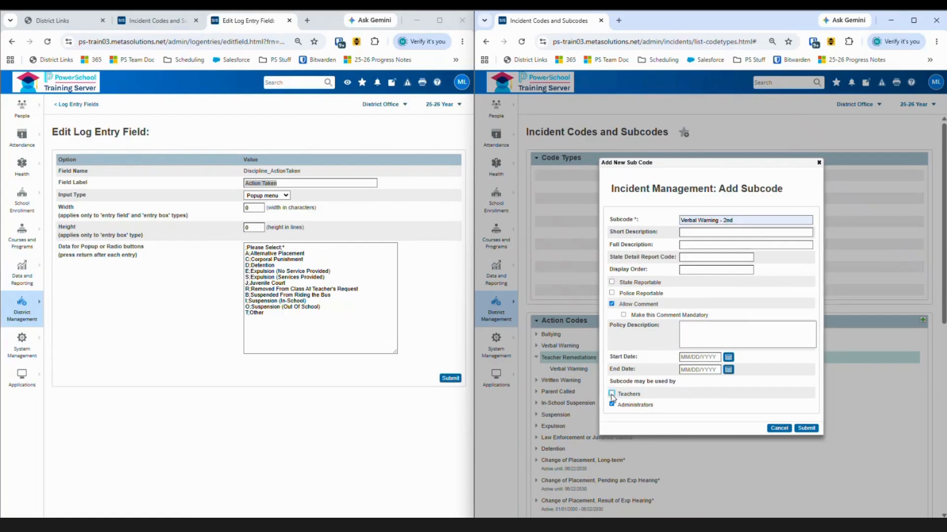
{"action": "left_click", "coordinate": [612, 404]}
{"action": "left_click", "coordinate": [806, 428]}
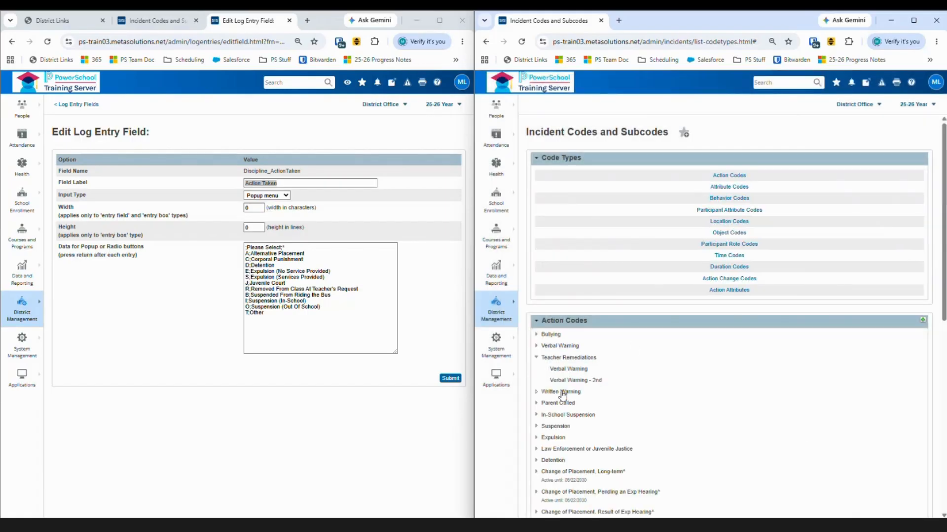
Start another subcode under Teacher Remediations and name it Verbal Warning - 3rd
{"action": "left_click", "coordinate": [572, 360]}
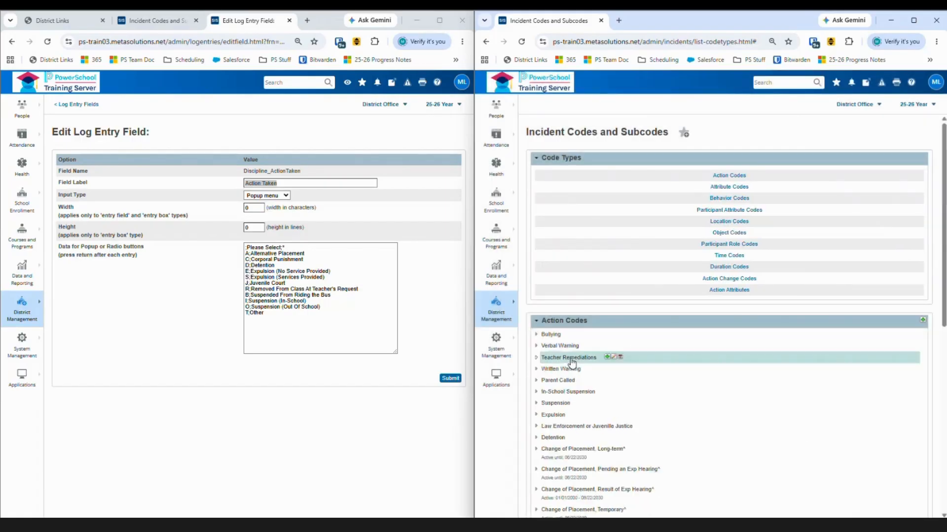
{"action": "left_click", "coordinate": [606, 359]}
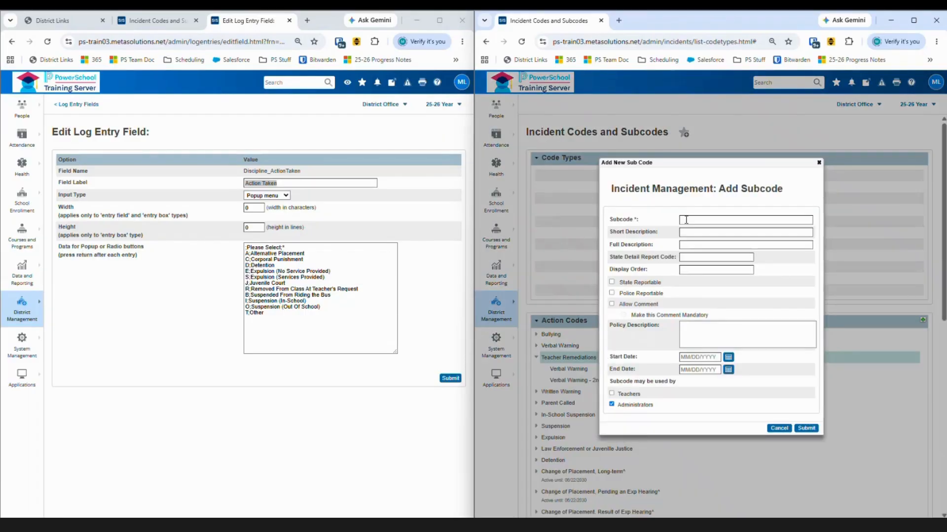
{"action": "left_click", "coordinate": [686, 219]}
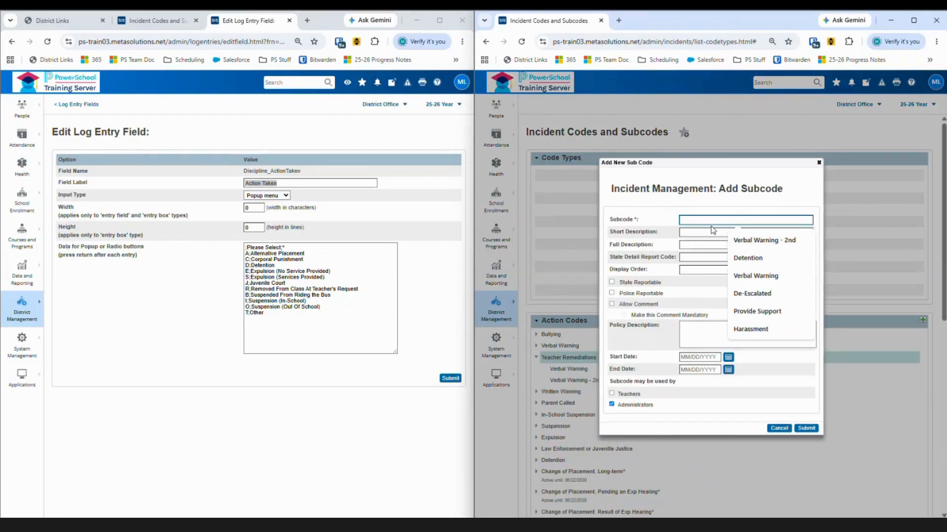
{"action": "left_click", "coordinate": [748, 241]}
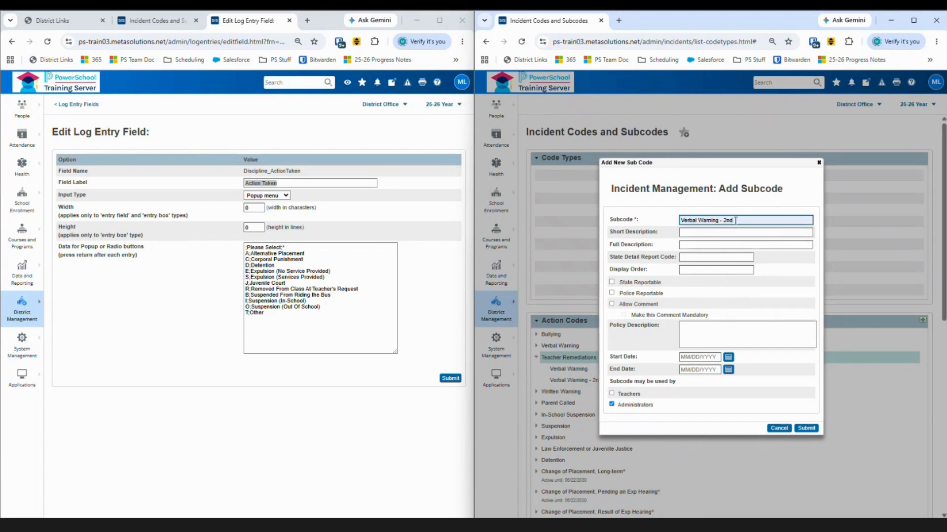
{"action": "key", "text": "BackSpace"}
{"action": "key", "text": "BackSpace"}
{"action": "key", "text": "BackSpace"}
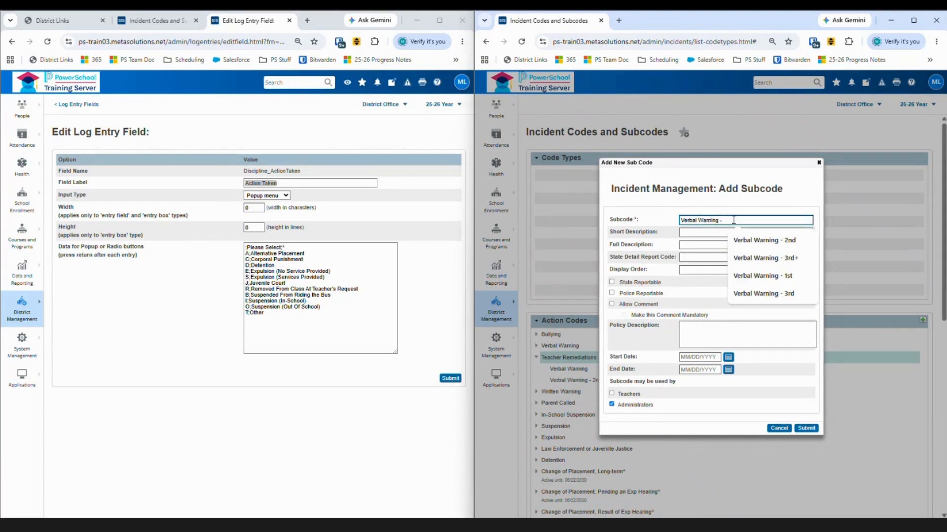
{"action": "type", "text": "3r"}
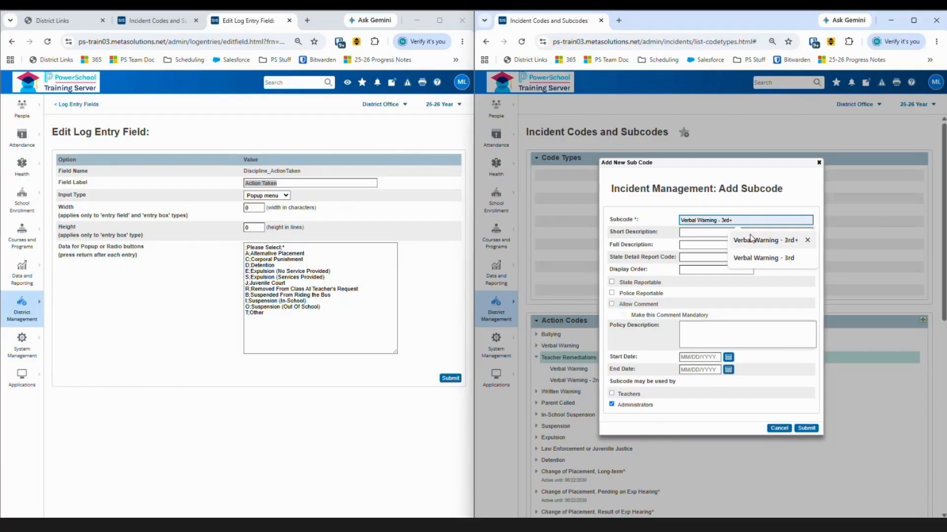
{"action": "type", "text": "d"}
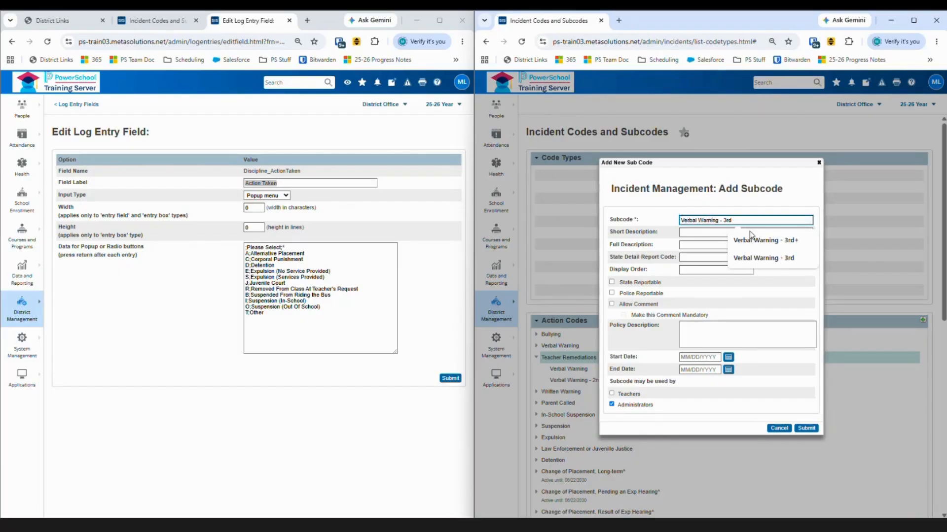
{"action": "left_click", "coordinate": [767, 257]}
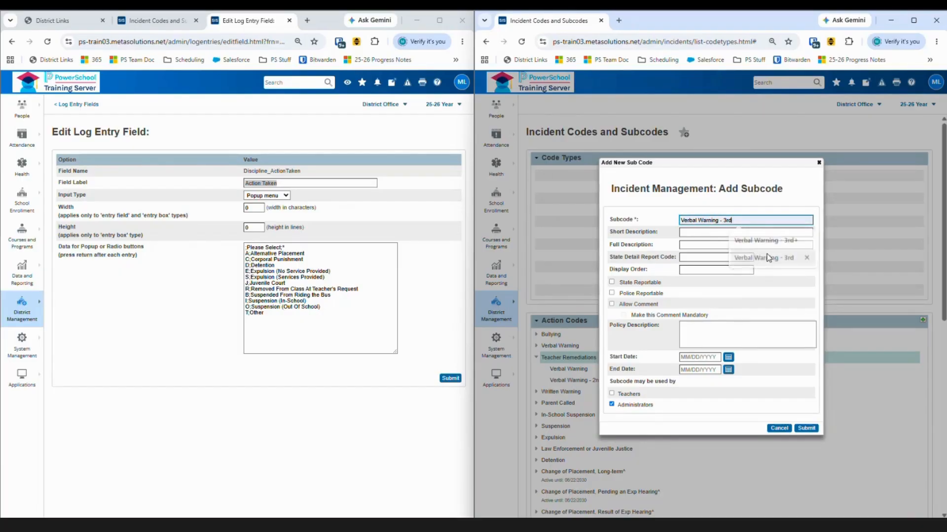
Allow comments on the Verbal Warning - 3rd subcode, make it usable by teachers only, and submit it
{"action": "left_click", "coordinate": [611, 303]}
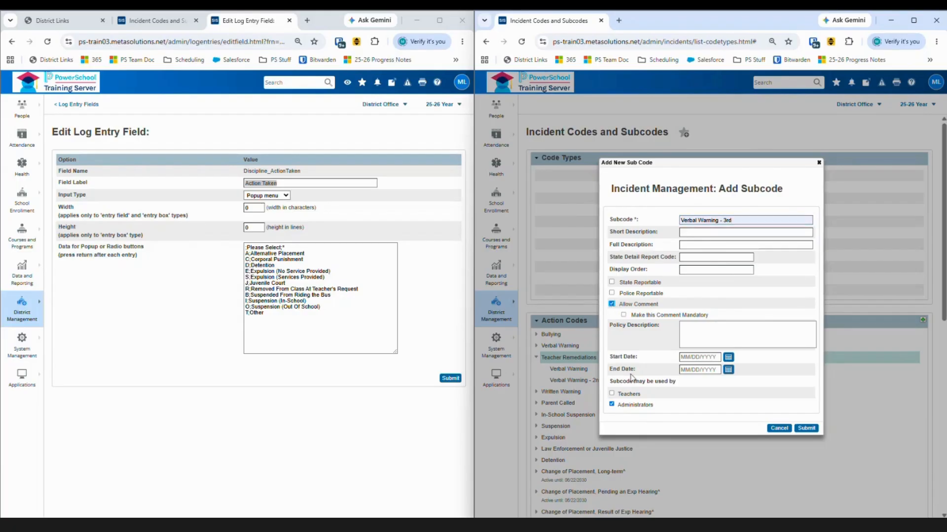
{"action": "left_click", "coordinate": [611, 393]}
{"action": "left_click", "coordinate": [612, 405]}
{"action": "left_click", "coordinate": [810, 429]}
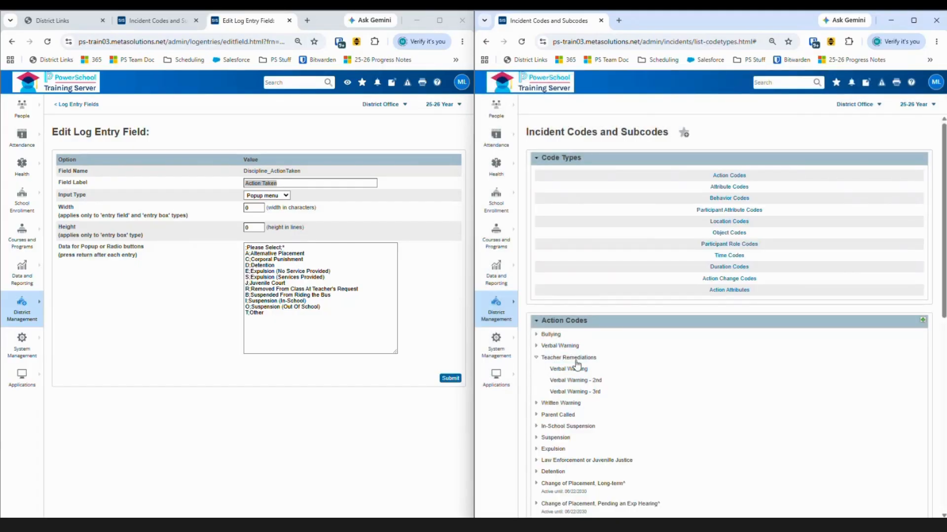
Start a new subcode under Teacher Remediations with Detention as its name, short description and full description
{"action": "left_click", "coordinate": [576, 359]}
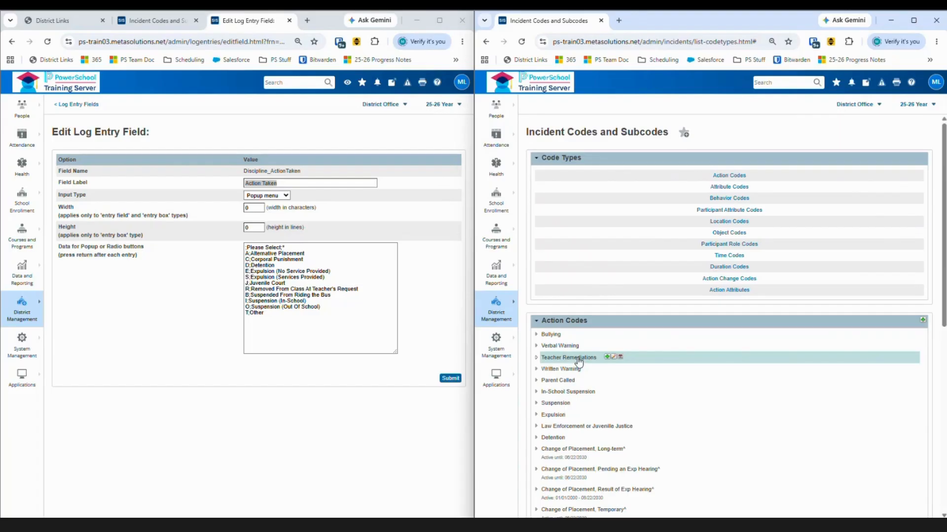
{"action": "left_click", "coordinate": [605, 357]}
{"action": "left_click", "coordinate": [686, 218]}
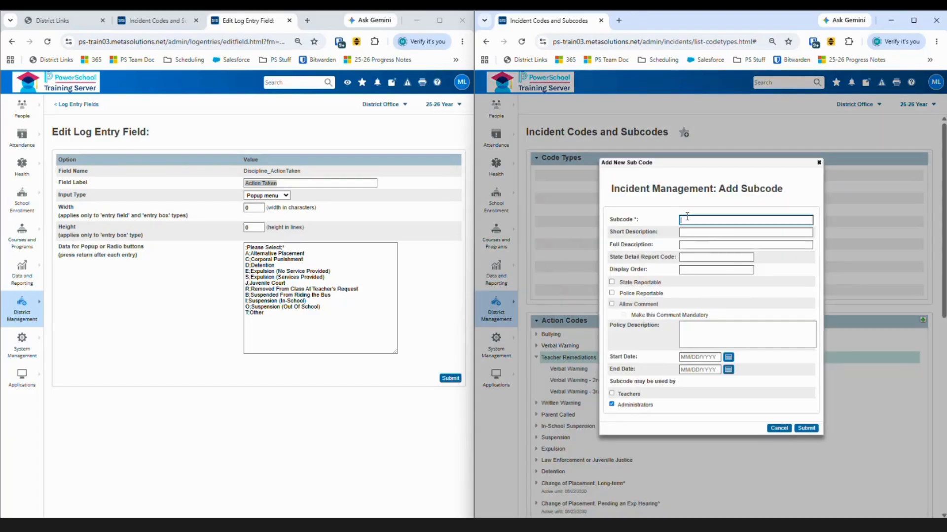
{"action": "left_click", "coordinate": [745, 255]}
{"action": "left_click", "coordinate": [710, 231]}
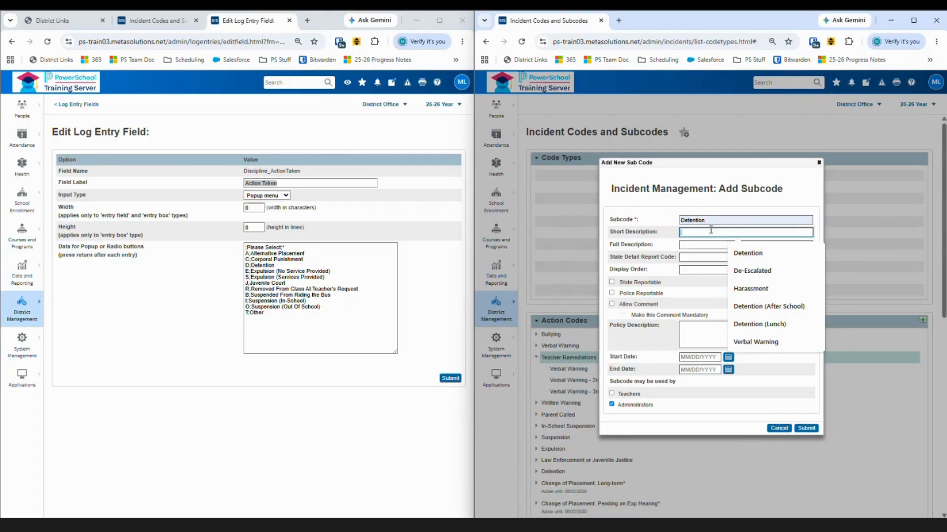
{"action": "left_click", "coordinate": [748, 253]}
{"action": "left_click", "coordinate": [697, 245]}
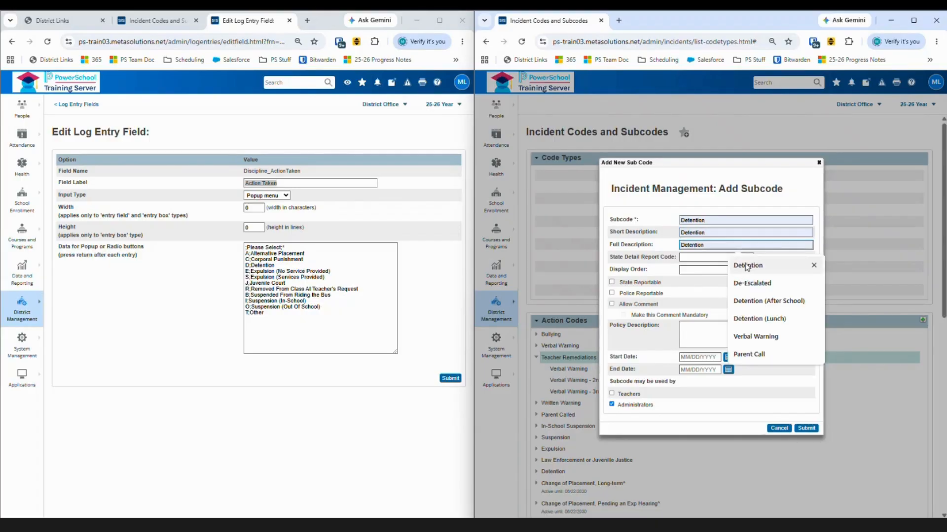
{"action": "left_click", "coordinate": [747, 267]}
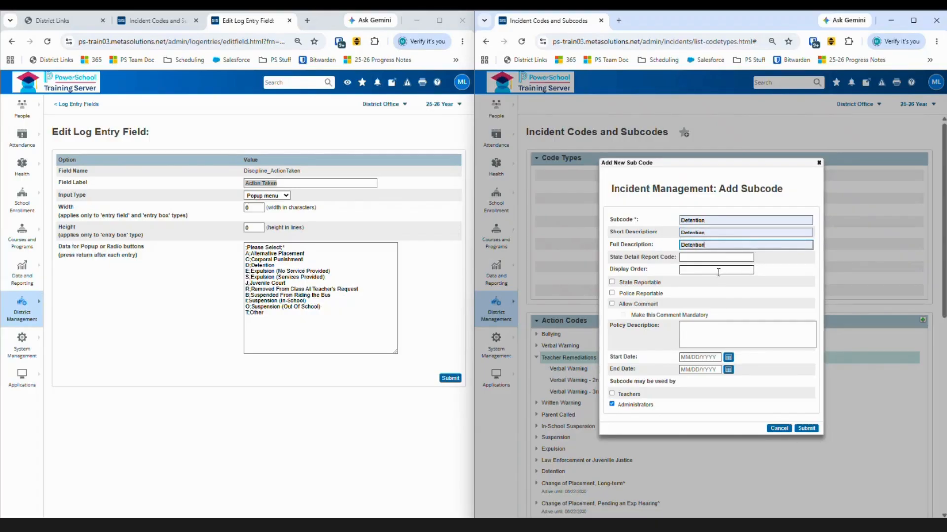
Allow comments on the Detention subcode, make it usable by teachers only, and submit it
{"action": "left_click", "coordinate": [612, 305]}
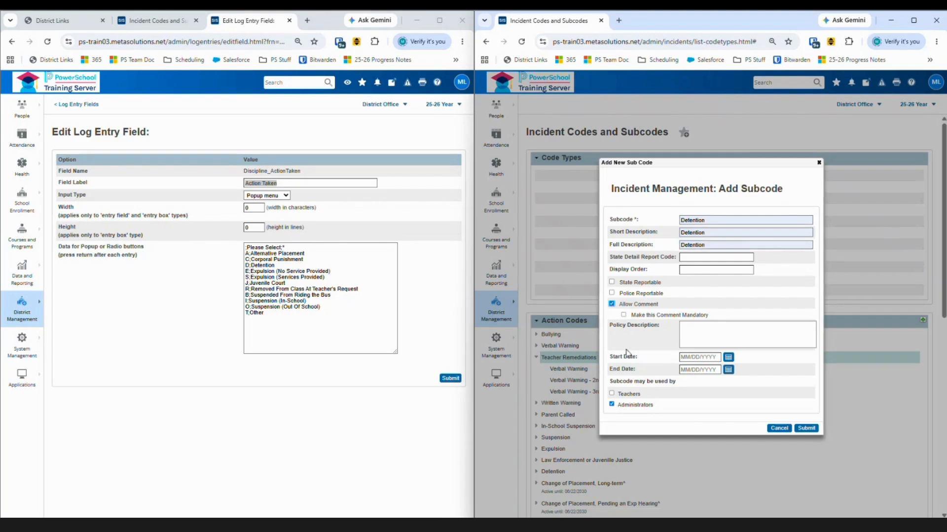
{"action": "left_click", "coordinate": [612, 393]}
{"action": "left_click", "coordinate": [612, 404]}
{"action": "left_click", "coordinate": [806, 428]}
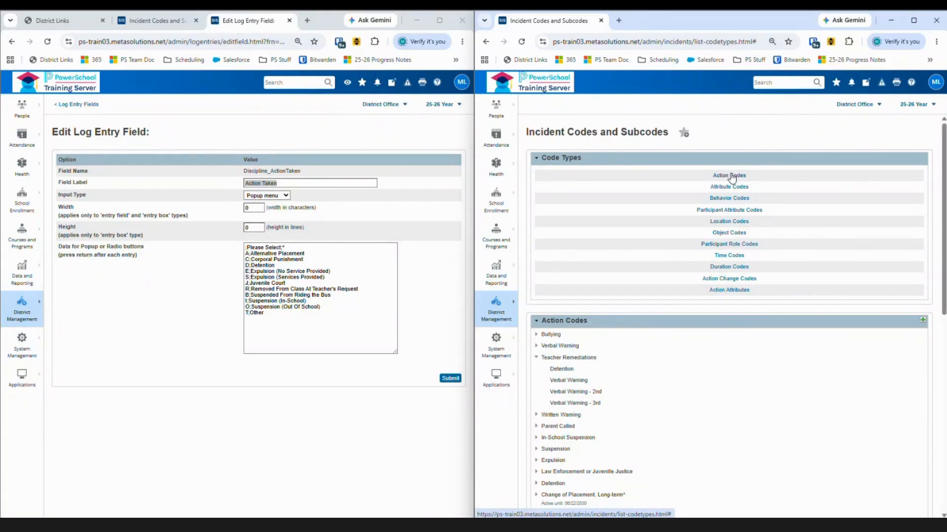
Open the Consequence log entry field in the district behavior settings to review its popup values
{"action": "left_click", "coordinate": [28, 323]}
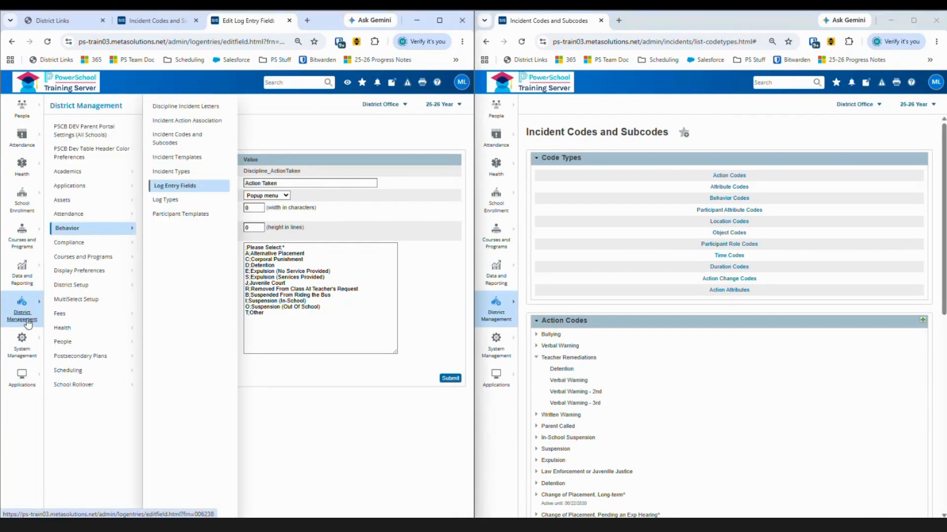
{"action": "left_click", "coordinate": [167, 186]}
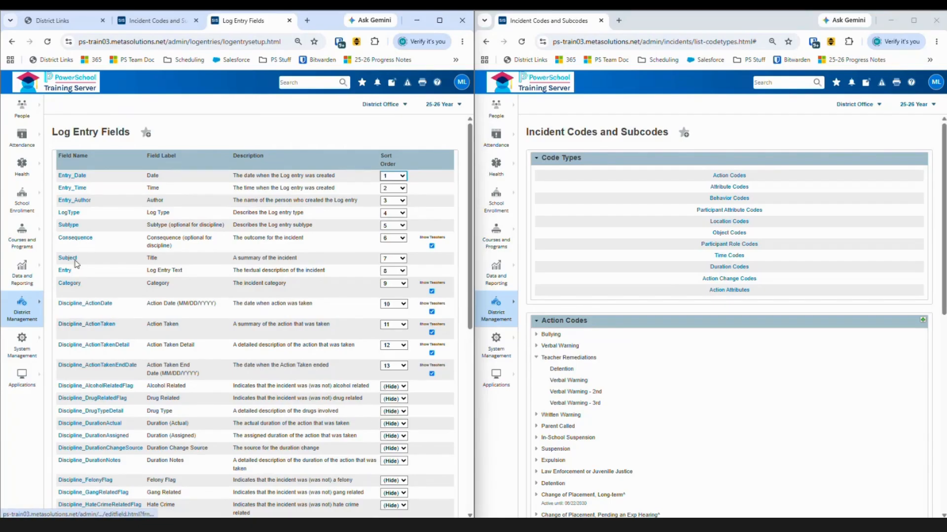
{"action": "left_click", "coordinate": [75, 237]}
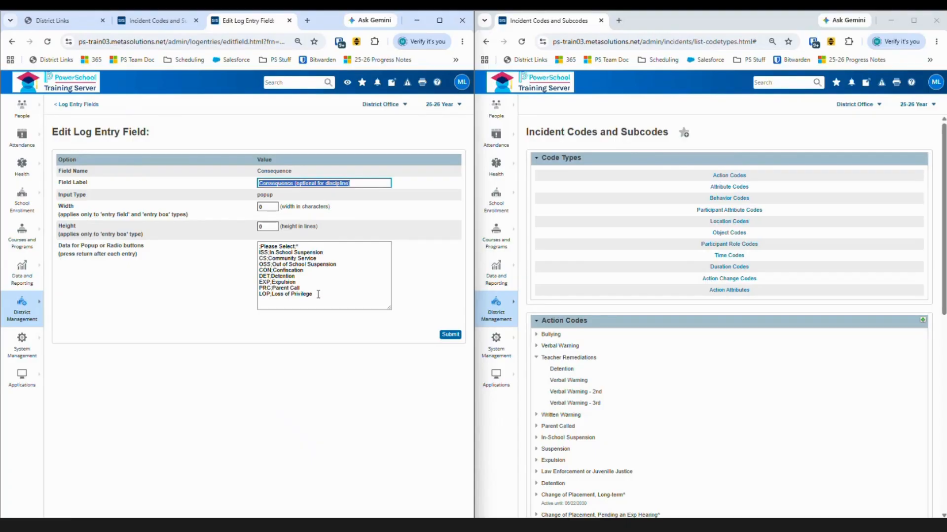
{"action": "left_click", "coordinate": [339, 264]}
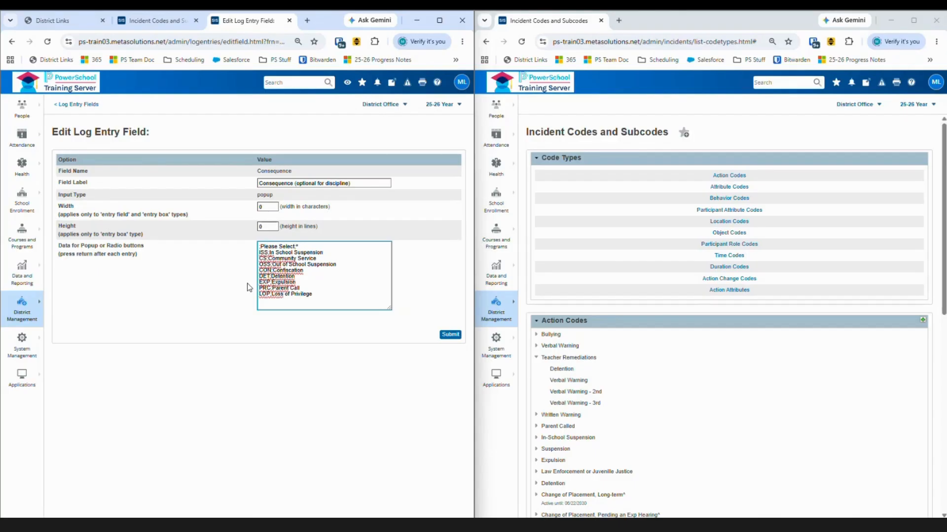
Check the popup values of the Discipline_DrugRelatedFlag log entry field, and return to the list of log entry fields
{"action": "left_click", "coordinate": [82, 106]}
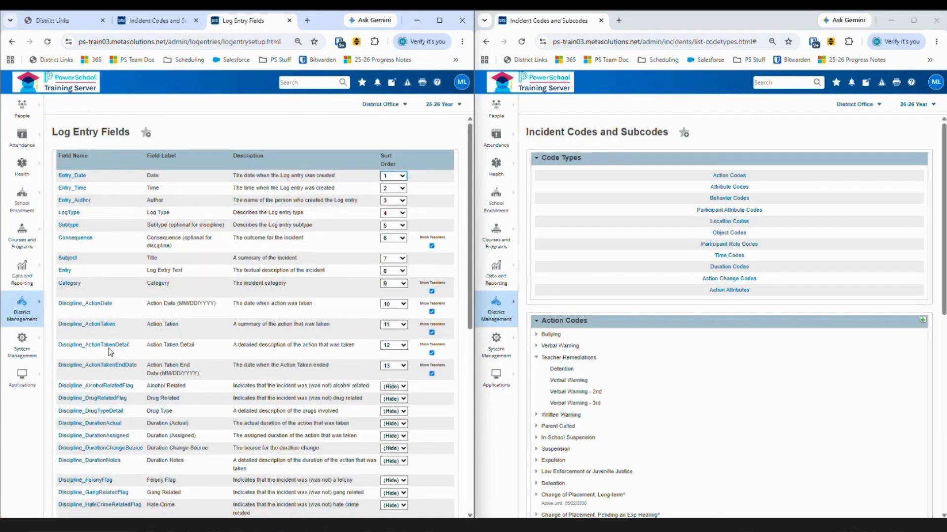
{"action": "left_click", "coordinate": [109, 402]}
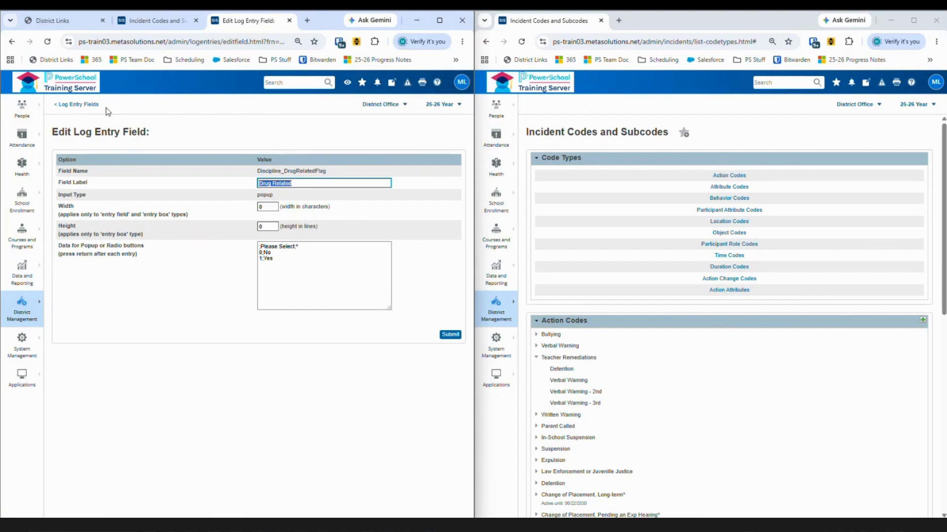
{"action": "left_click", "coordinate": [76, 105]}
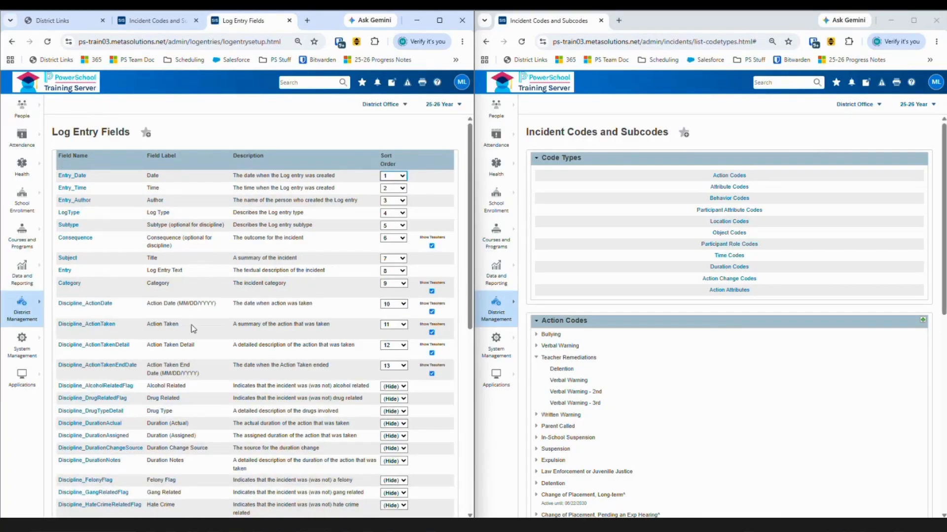
Open the Discipline_LikelyInjuryFlag log entry field and display the incident Attribute Codes alongside it for comparison
{"action": "scroll", "coordinate": [144, 401], "scroll_direction": "down", "scroll_amount": 6}
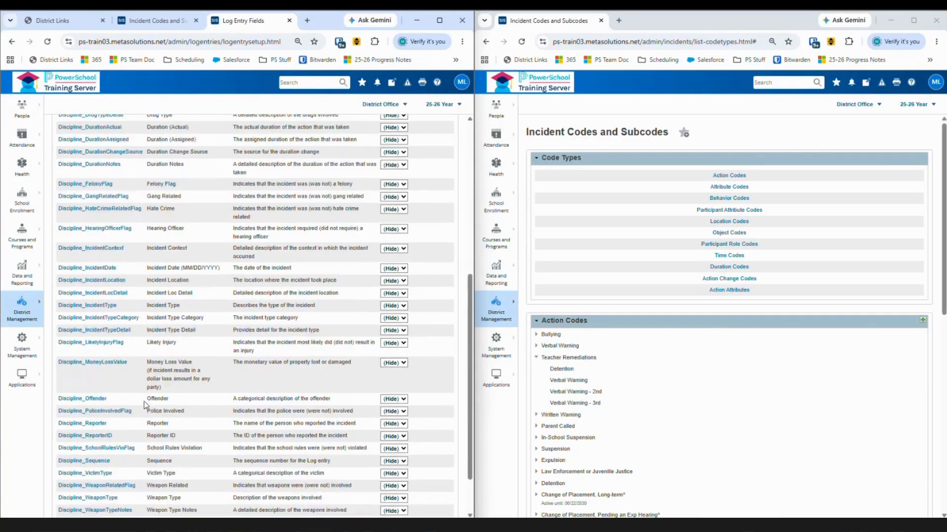
{"action": "scroll", "coordinate": [144, 402], "scroll_direction": "down", "scroll_amount": 2}
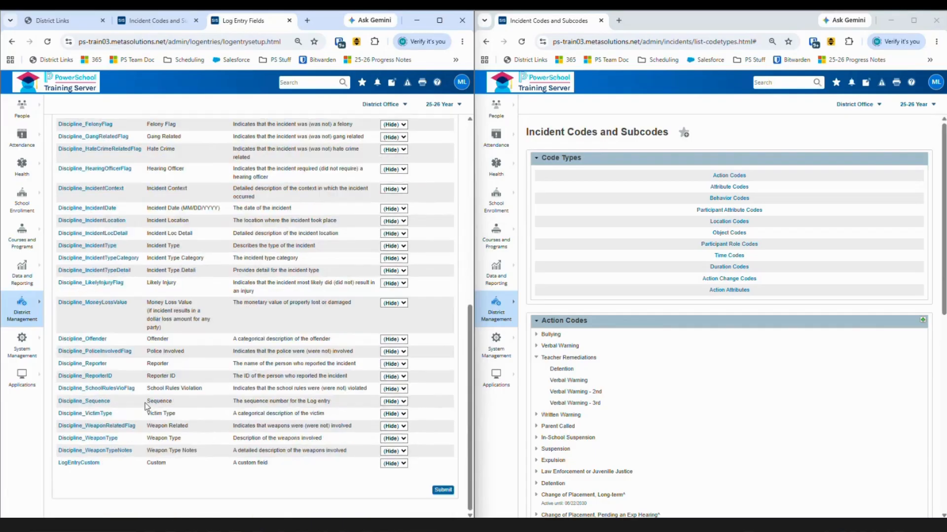
{"action": "left_click", "coordinate": [110, 286]}
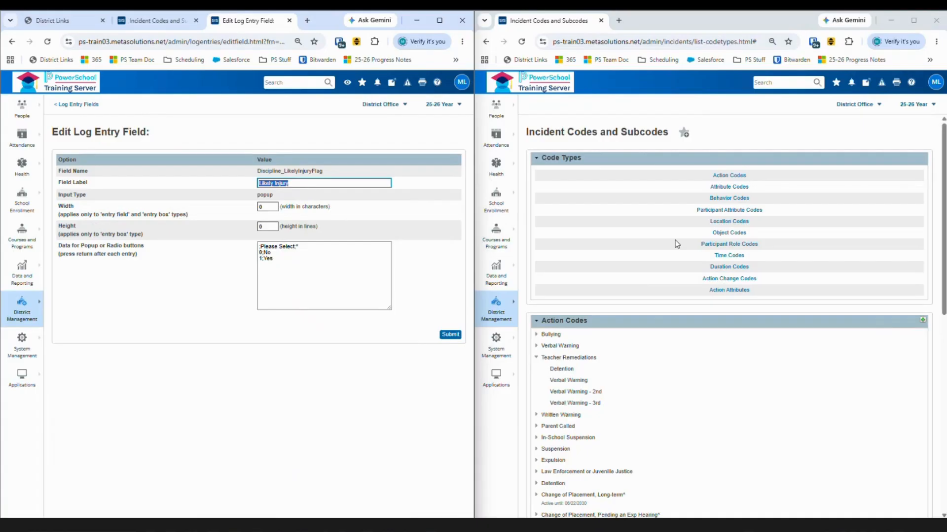
{"action": "left_click", "coordinate": [728, 189]}
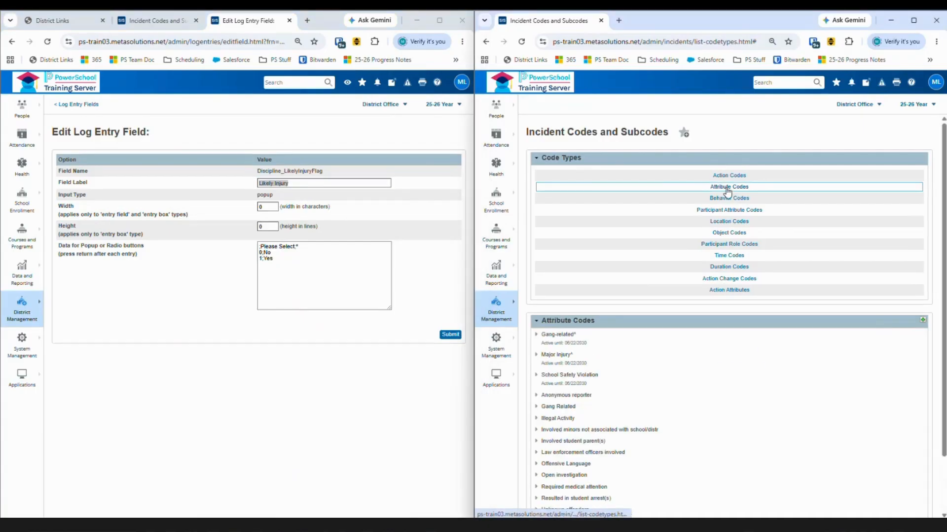
{"action": "scroll", "coordinate": [609, 355], "scroll_direction": "down", "scroll_amount": 1}
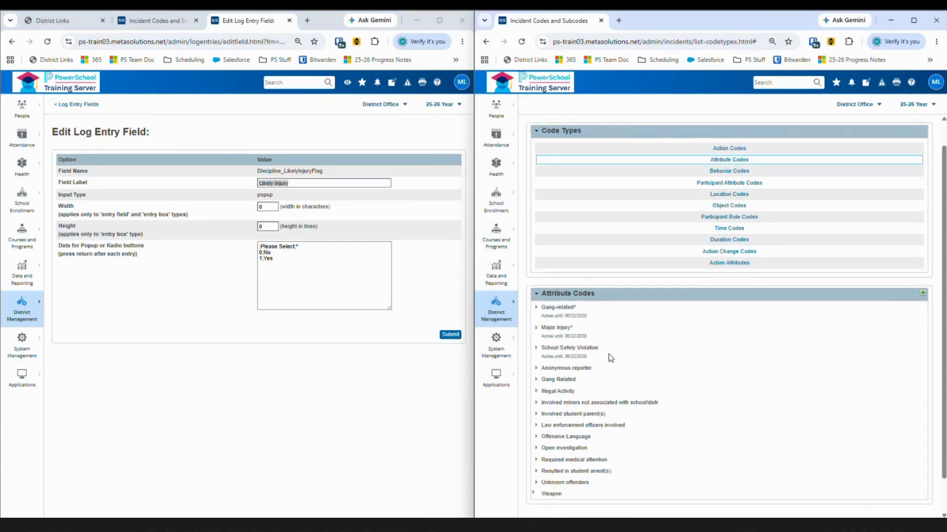
{"action": "scroll", "coordinate": [610, 357], "scroll_direction": "down", "scroll_amount": 1}
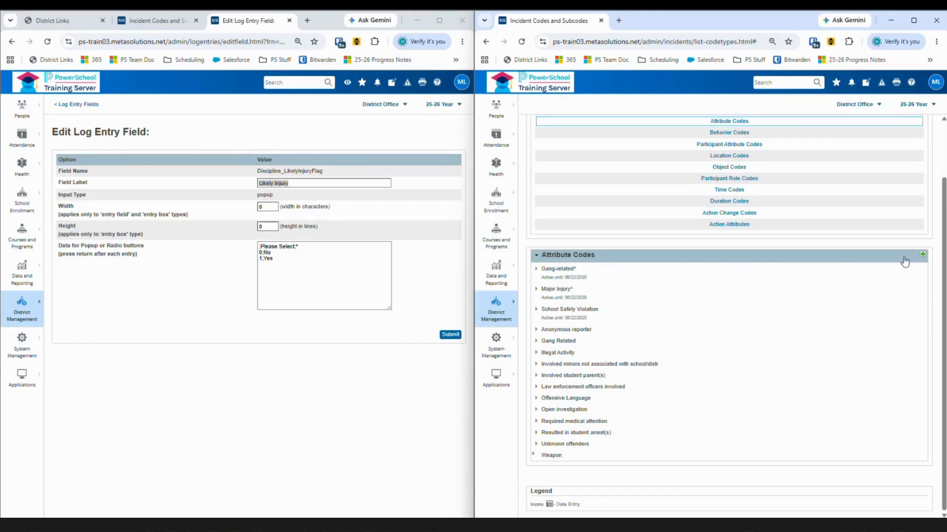
{"action": "left_click", "coordinate": [922, 257]}
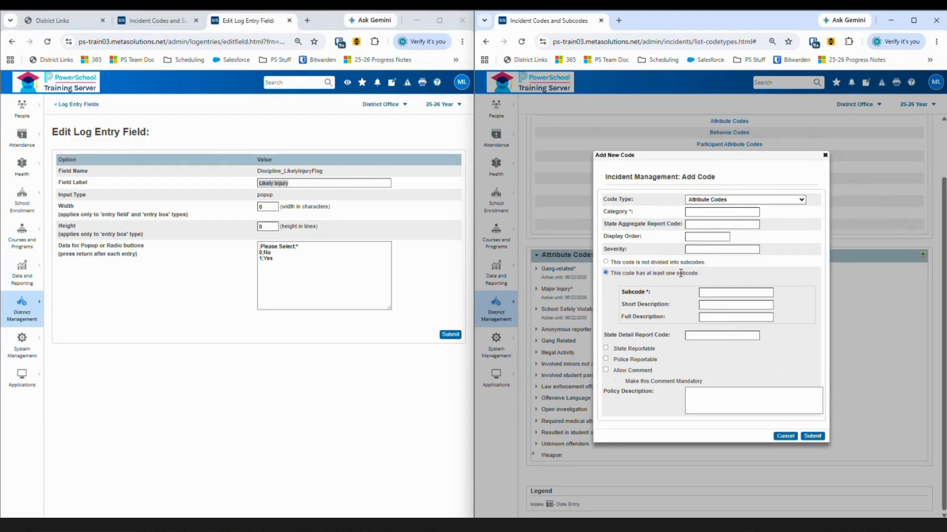
{"action": "left_click", "coordinate": [606, 262]}
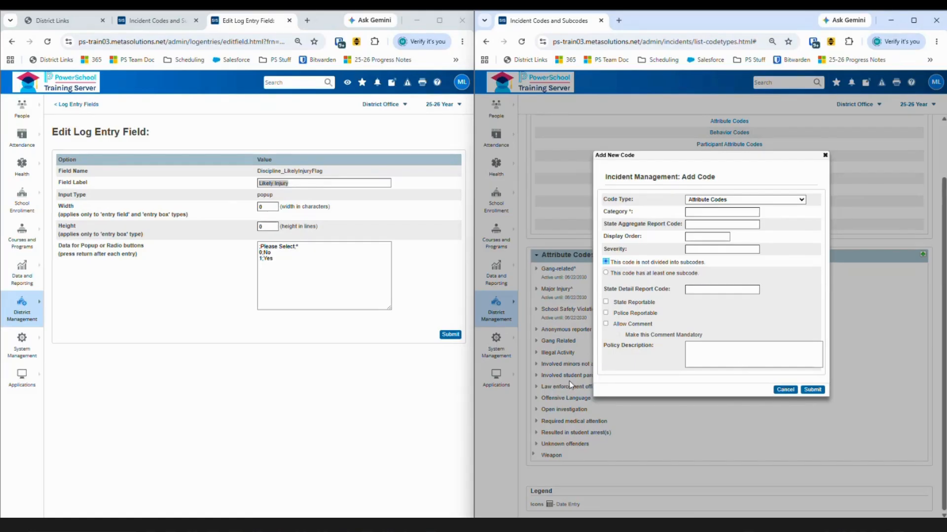
{"action": "left_click", "coordinate": [784, 390]}
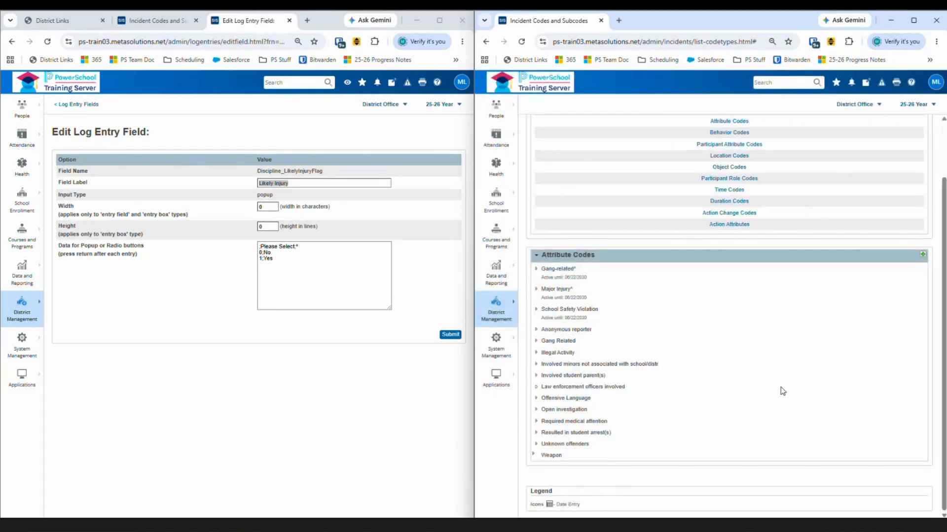
Display the Behavior Codes and review the full popup list of the Discipline_IncidentType log entry field, and return to the field list
{"action": "scroll", "coordinate": [596, 231], "scroll_direction": "up", "scroll_amount": 1}
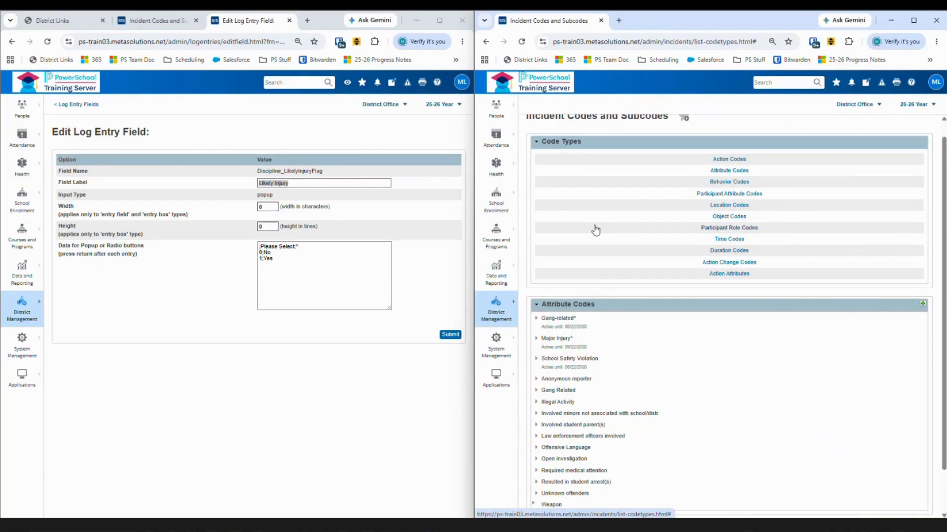
{"action": "left_click", "coordinate": [722, 183]}
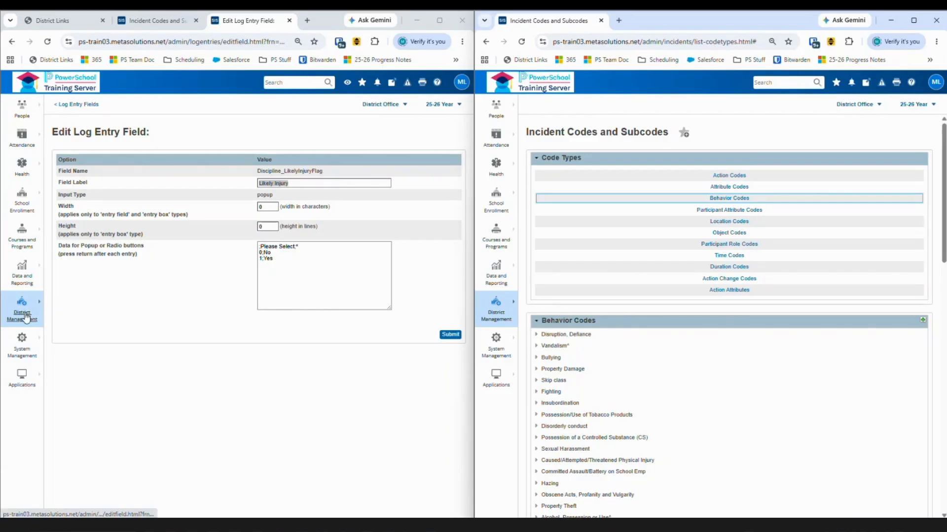
{"action": "left_click", "coordinate": [78, 105]}
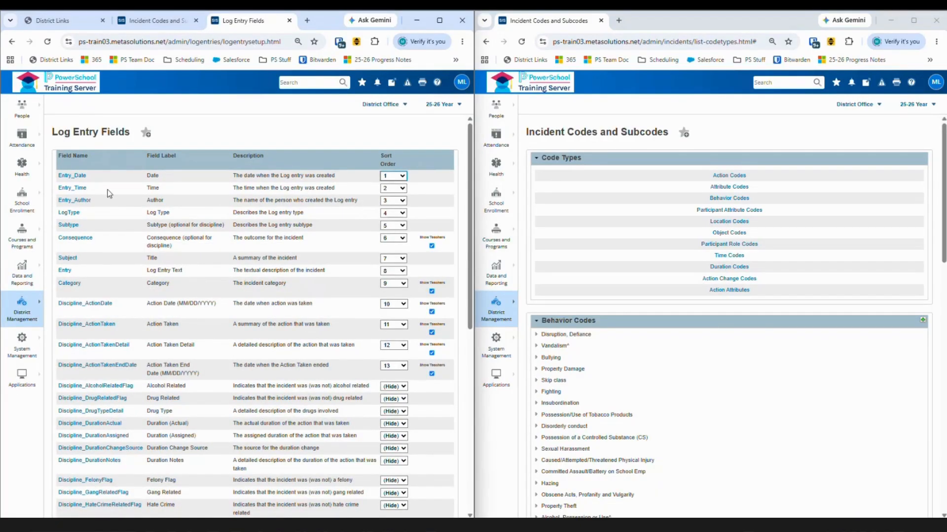
{"action": "scroll", "coordinate": [121, 409], "scroll_direction": "down", "scroll_amount": 3}
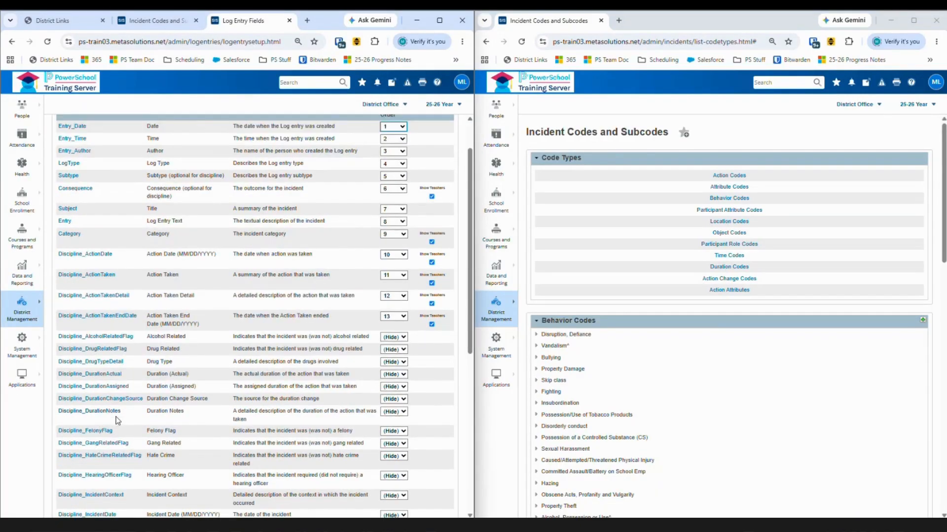
{"action": "scroll", "coordinate": [124, 409], "scroll_direction": "down", "scroll_amount": 2}
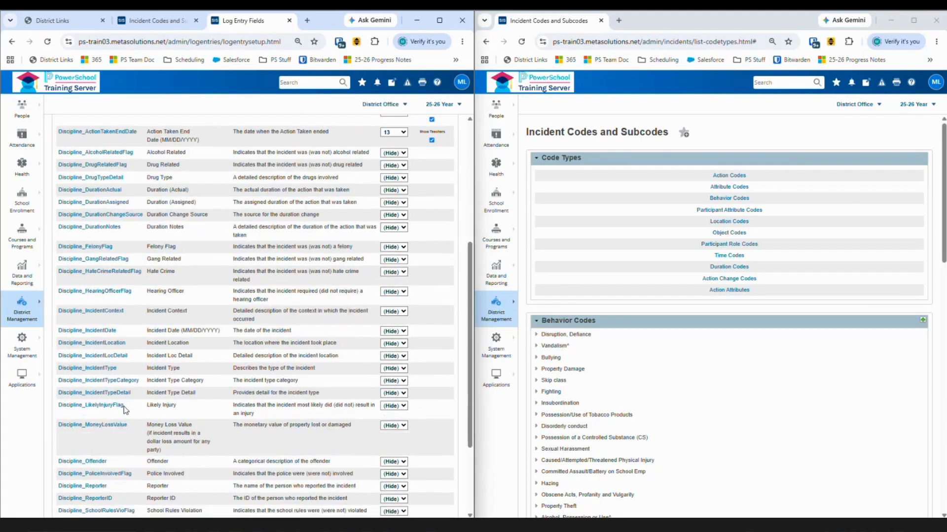
{"action": "left_click", "coordinate": [99, 356]}
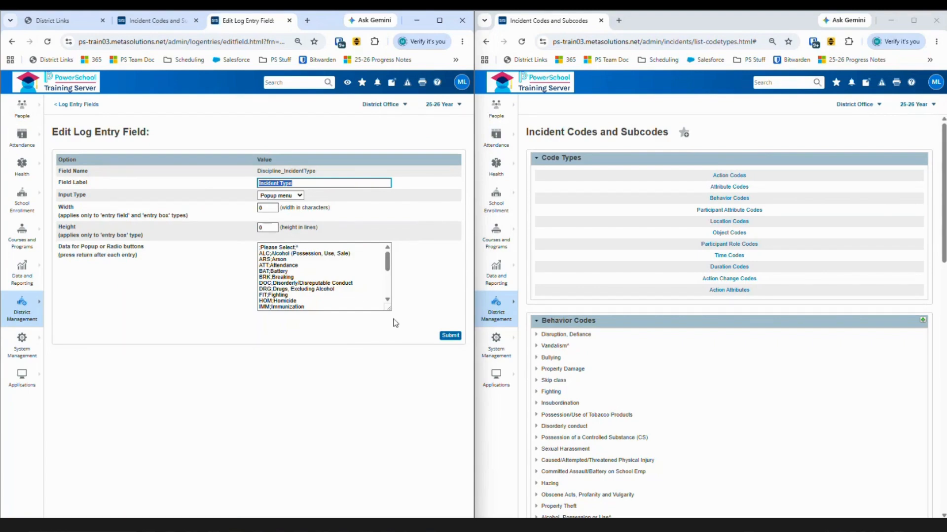
{"action": "left_click_drag", "start_coordinate": [389, 309], "coordinate": [371, 422]}
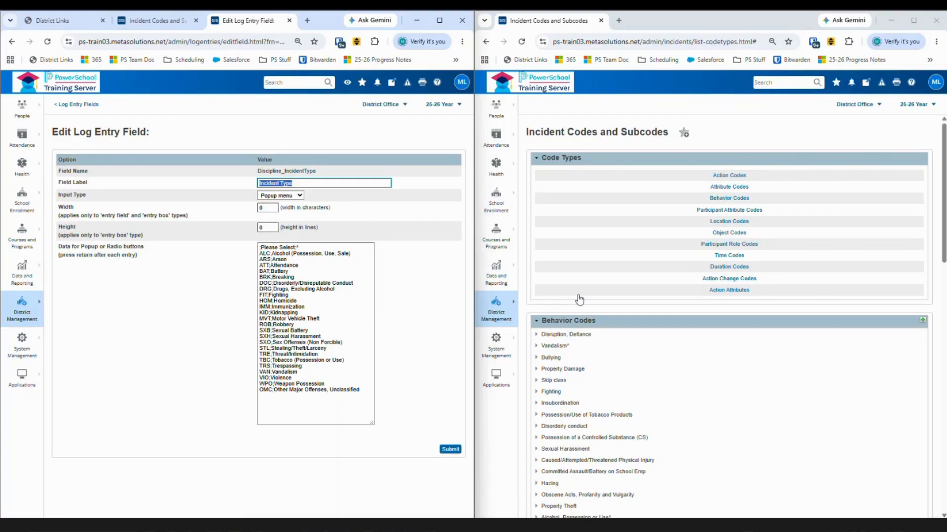
{"action": "left_click", "coordinate": [87, 109]}
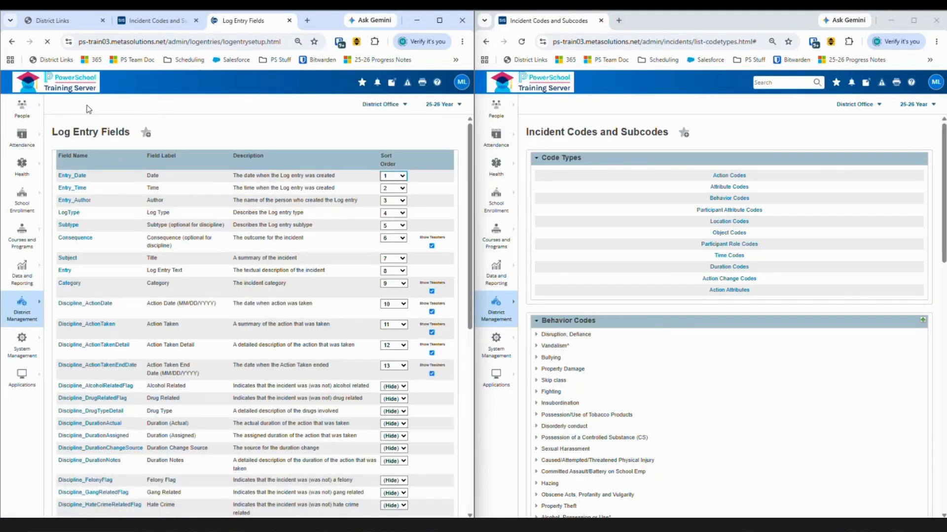
Open the subtypes of the Discipline log type and compare them with the incident Behavior Codes
{"action": "left_click", "coordinate": [20, 315]}
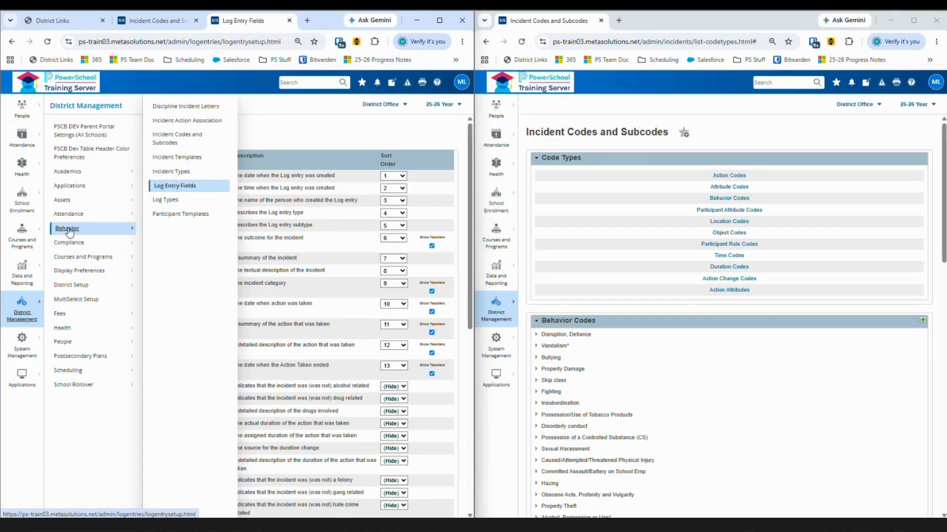
{"action": "left_click", "coordinate": [164, 201]}
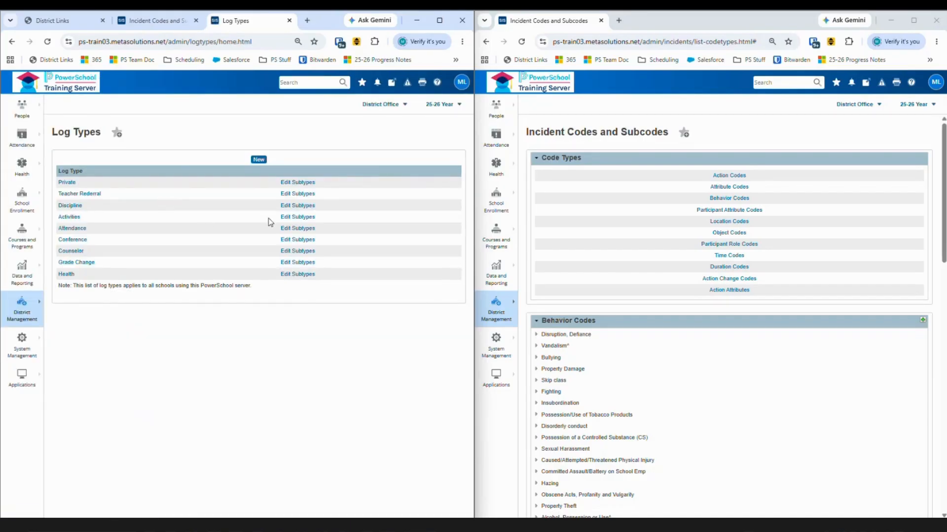
{"action": "left_click", "coordinate": [302, 206]}
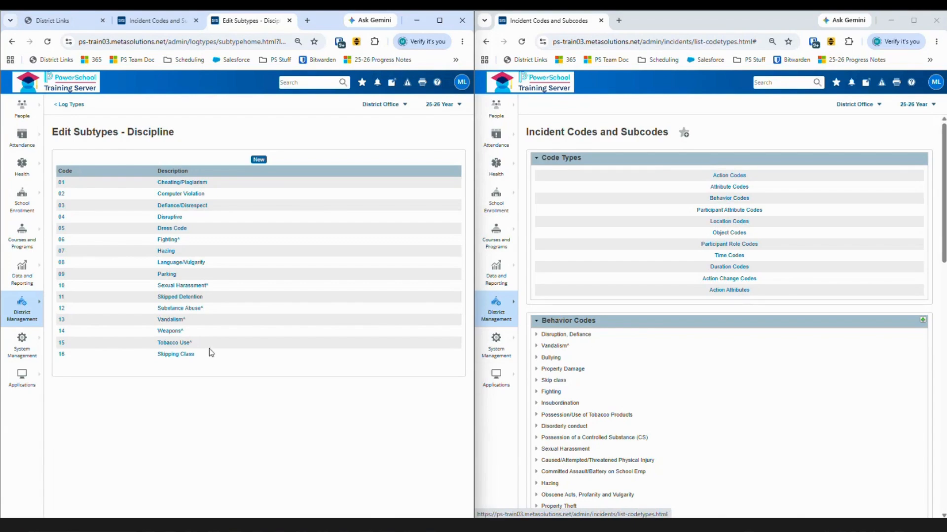
{"action": "scroll", "coordinate": [630, 340], "scroll_direction": "down", "scroll_amount": 3}
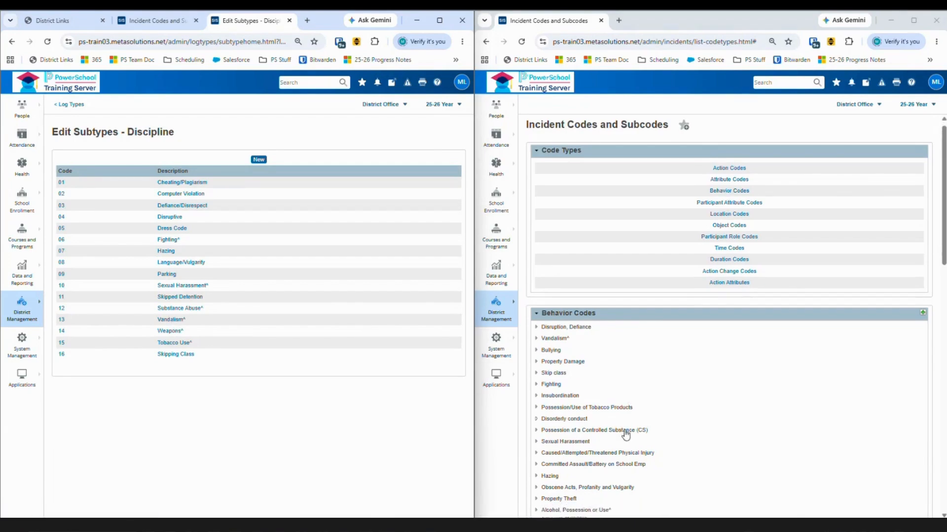
{"action": "scroll", "coordinate": [626, 435], "scroll_direction": "down", "scroll_amount": 10}
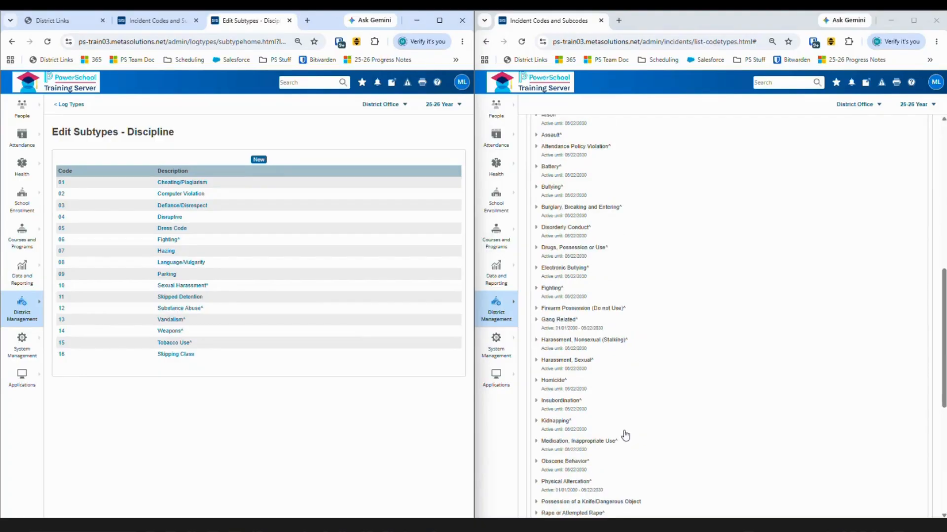
{"action": "scroll", "coordinate": [626, 436], "scroll_direction": "down", "scroll_amount": 3}
{"action": "scroll", "coordinate": [625, 436], "scroll_direction": "up", "scroll_amount": 12}
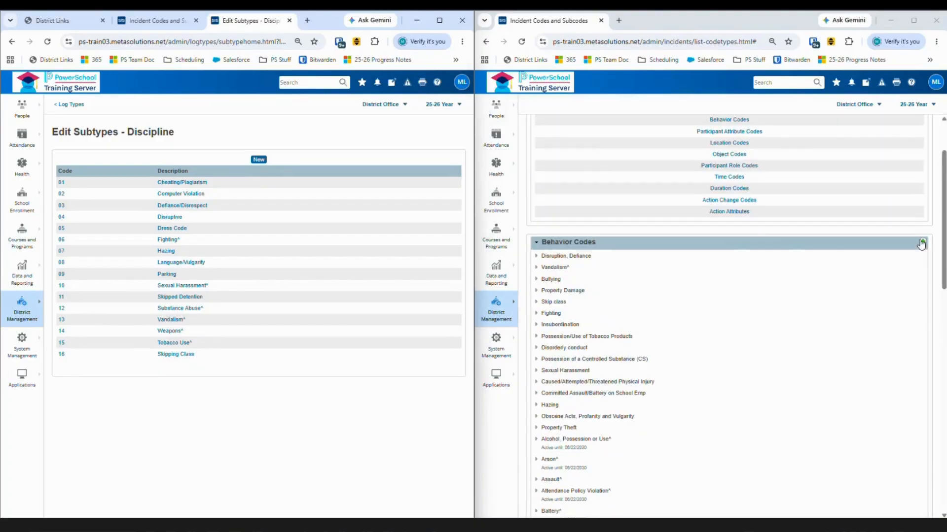
Try to add a Vandalism^ behavior code with display order 1, no subcodes, and comments allowed and mandatory
{"action": "left_click", "coordinate": [920, 243]}
{"action": "left_click", "coordinate": [699, 211]}
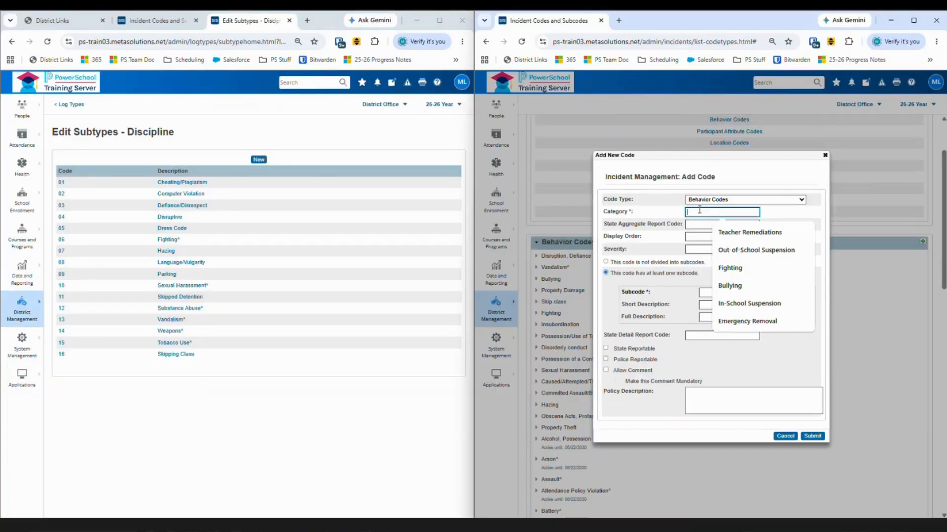
{"action": "type", "text": "Vandalism^"}
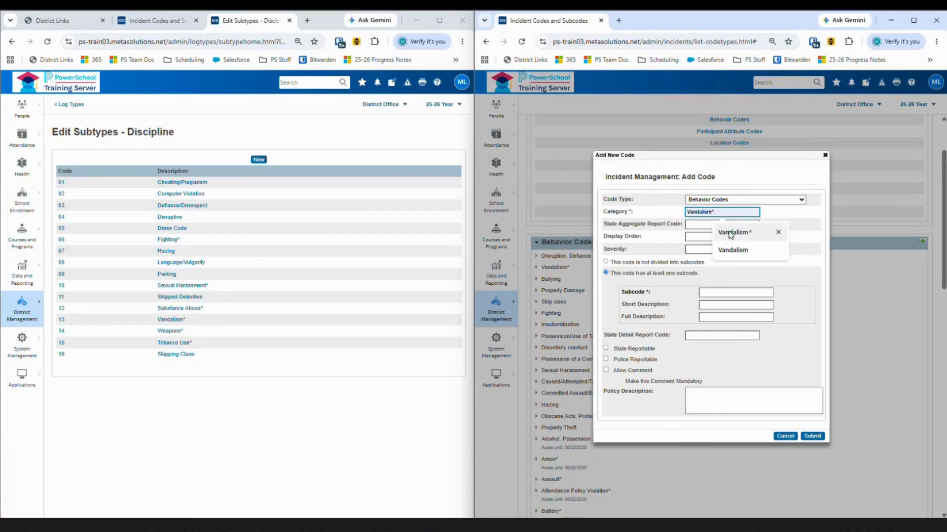
{"action": "left_click", "coordinate": [730, 233]}
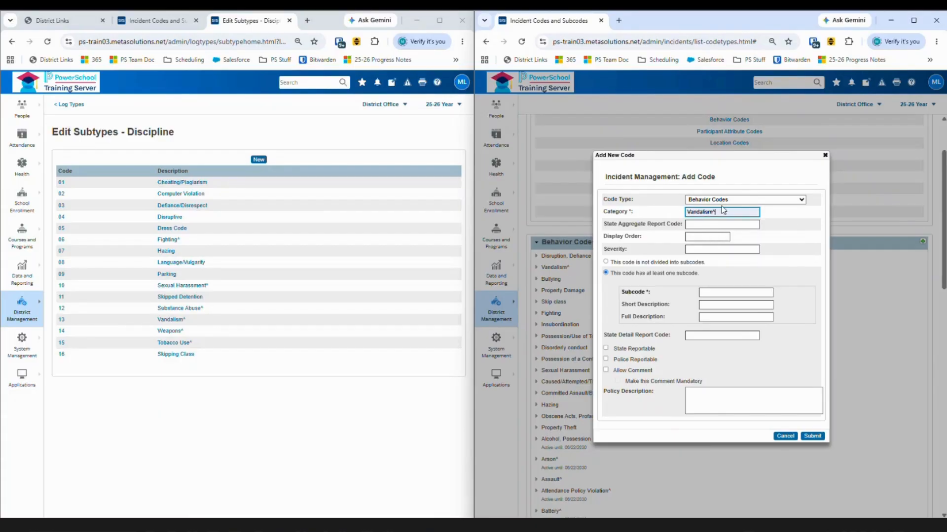
{"action": "left_click", "coordinate": [700, 235]}
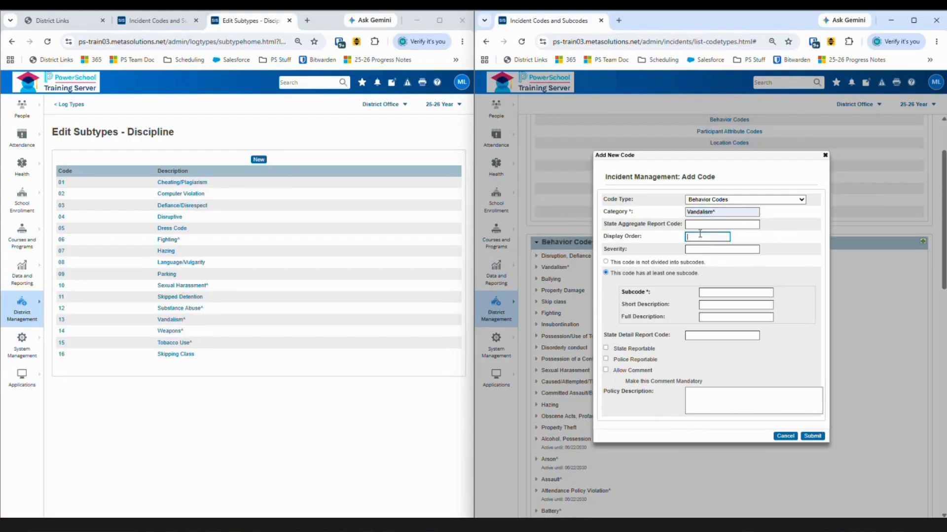
{"action": "left_click", "coordinate": [699, 235]}
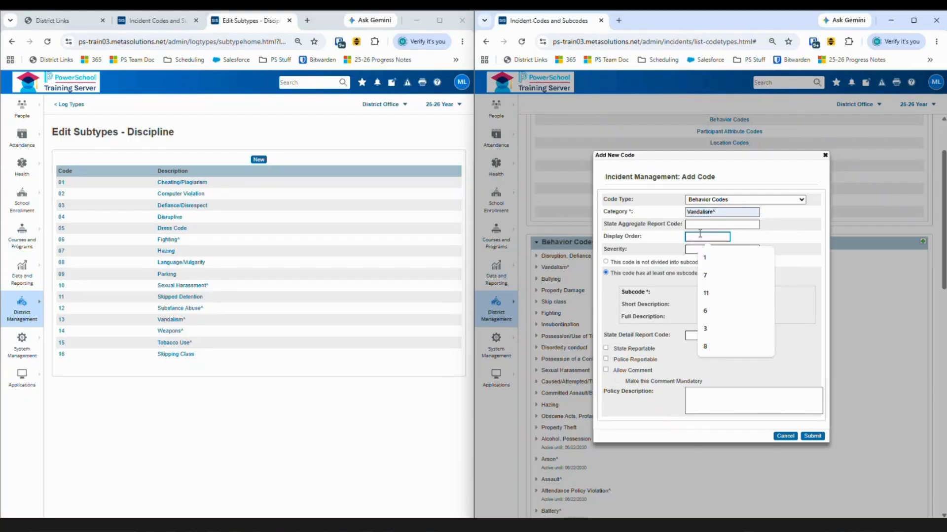
{"action": "left_click", "coordinate": [710, 259]}
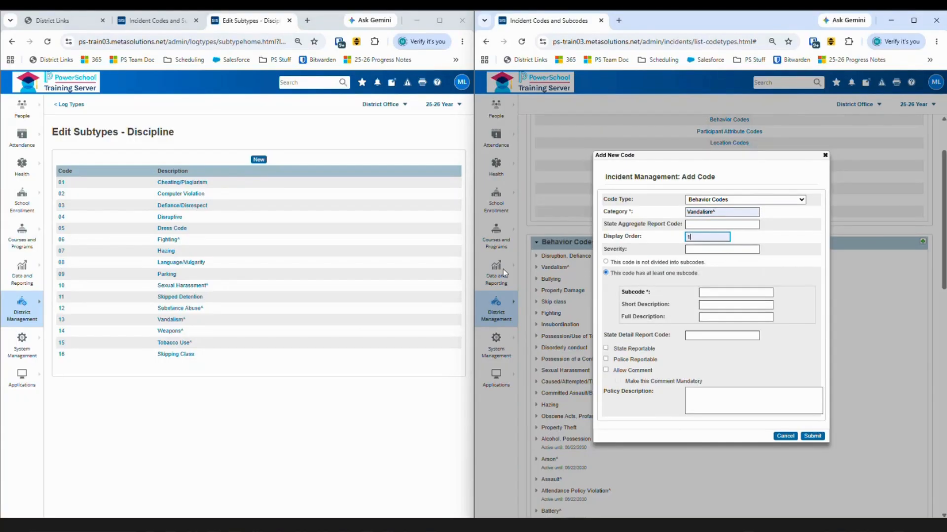
{"action": "left_click", "coordinate": [606, 262]}
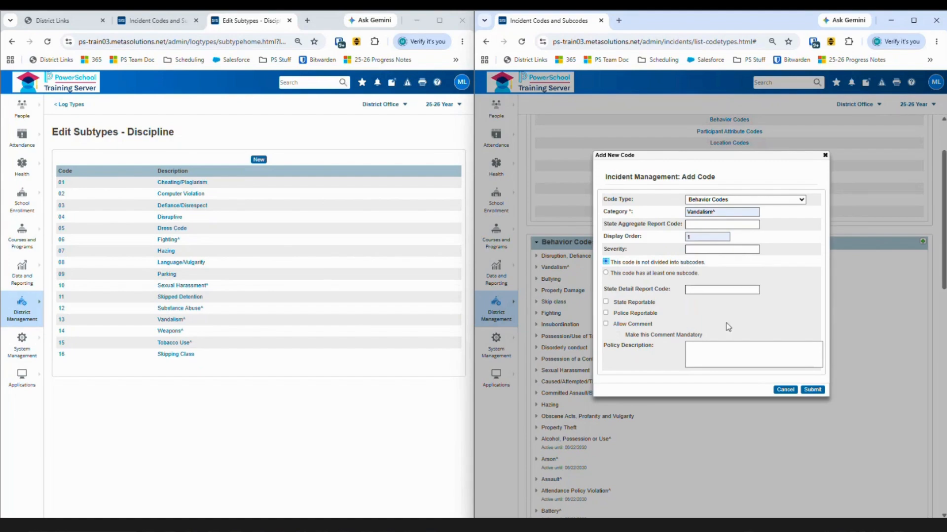
{"action": "left_click", "coordinate": [606, 324]}
{"action": "left_click", "coordinate": [617, 335]}
{"action": "left_click", "coordinate": [812, 390]}
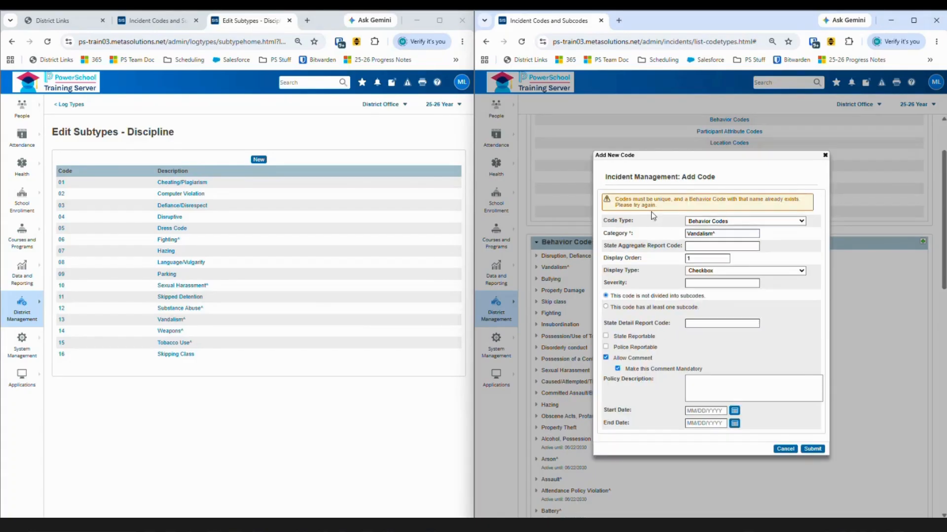
{"action": "left_click", "coordinate": [786, 449]}
{"action": "left_click", "coordinate": [552, 316]}
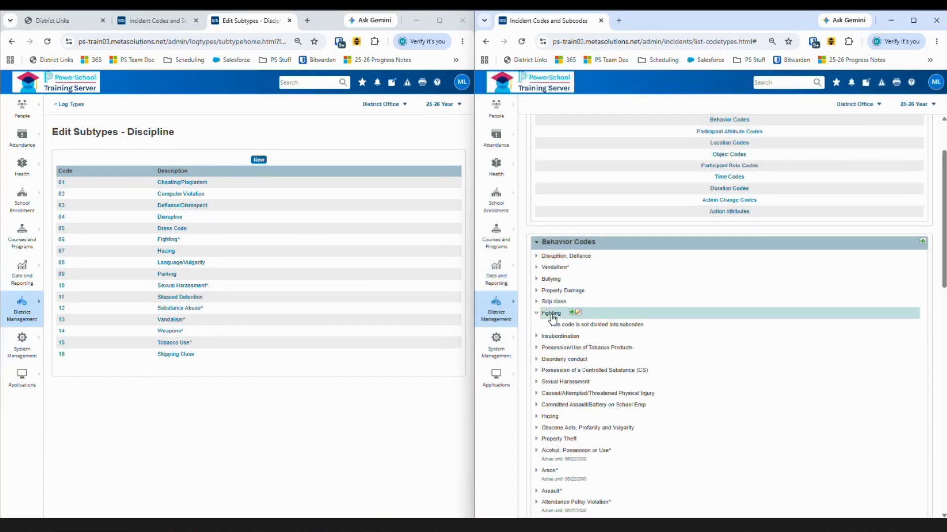
{"action": "left_click", "coordinate": [578, 313]}
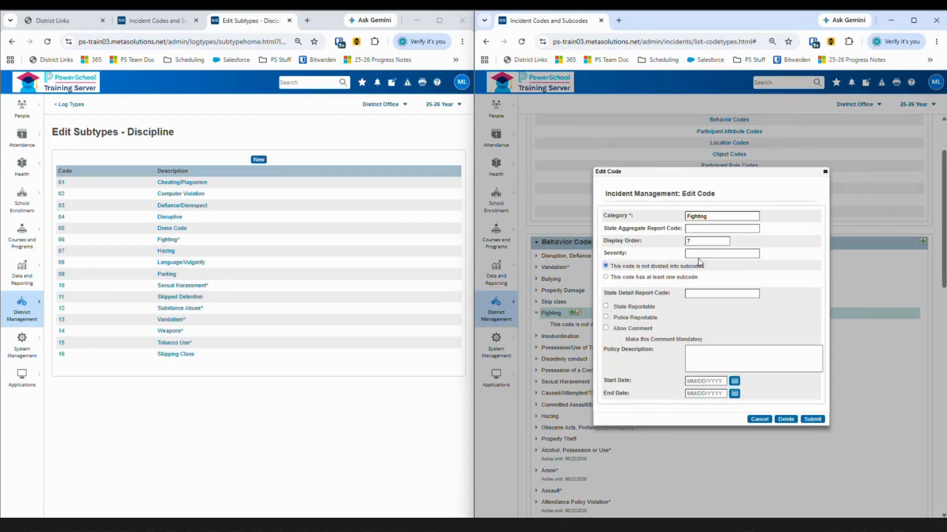
{"action": "left_click", "coordinate": [694, 353]}
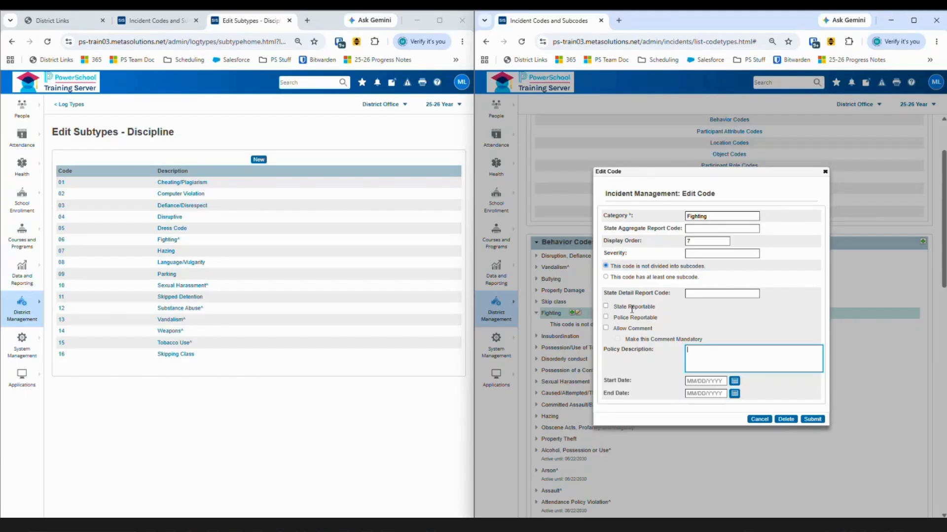
{"action": "left_click", "coordinate": [606, 329]}
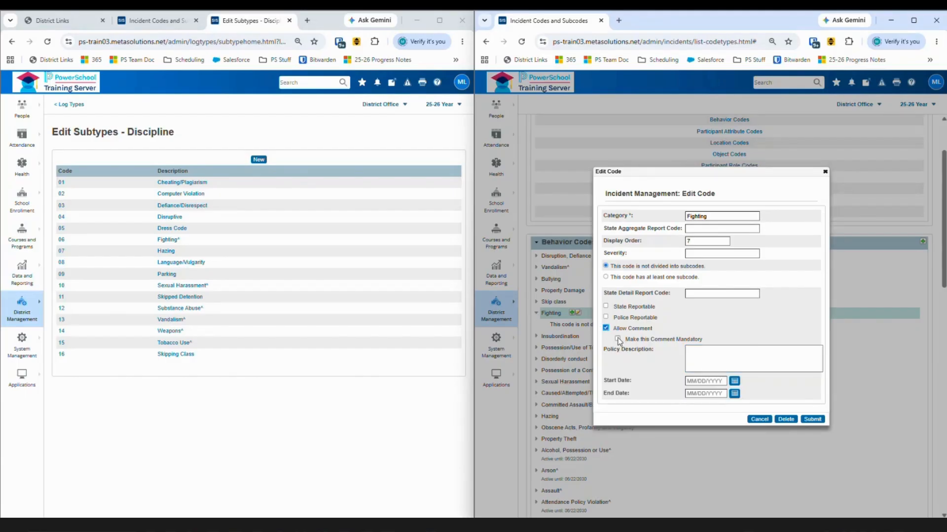
{"action": "left_click", "coordinate": [617, 339]}
{"action": "left_click", "coordinate": [760, 419]}
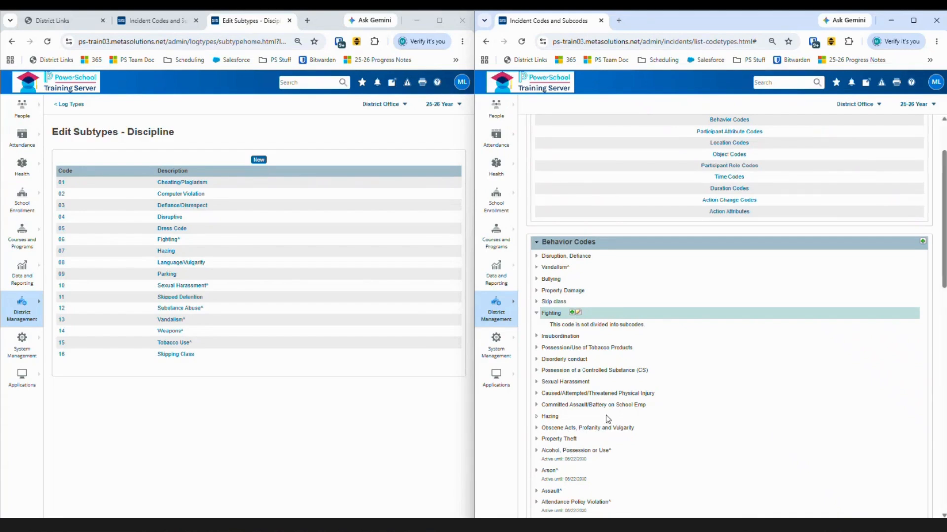
Review the rest of the Behavior Codes list and display the Participant Attribute Codes
{"action": "scroll", "coordinate": [608, 420], "scroll_direction": "down", "scroll_amount": 4}
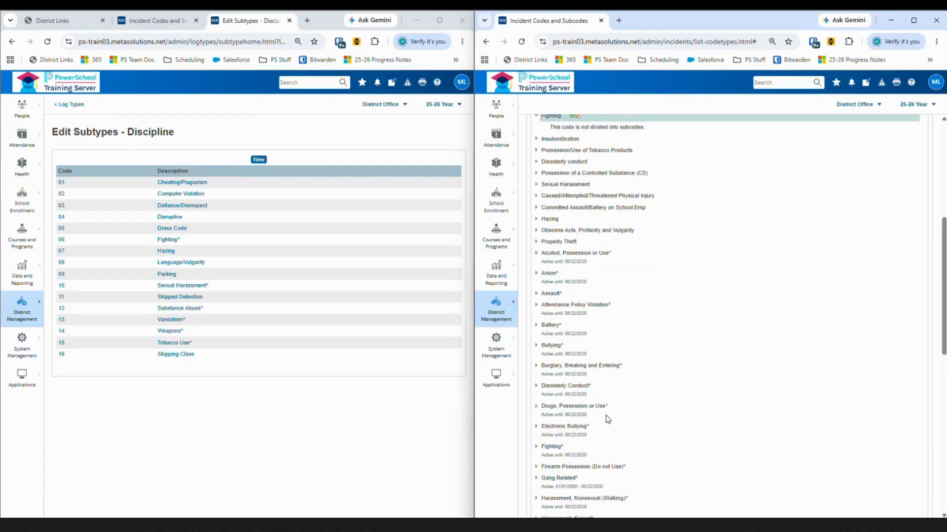
{"action": "scroll", "coordinate": [607, 419], "scroll_direction": "up", "scroll_amount": 6}
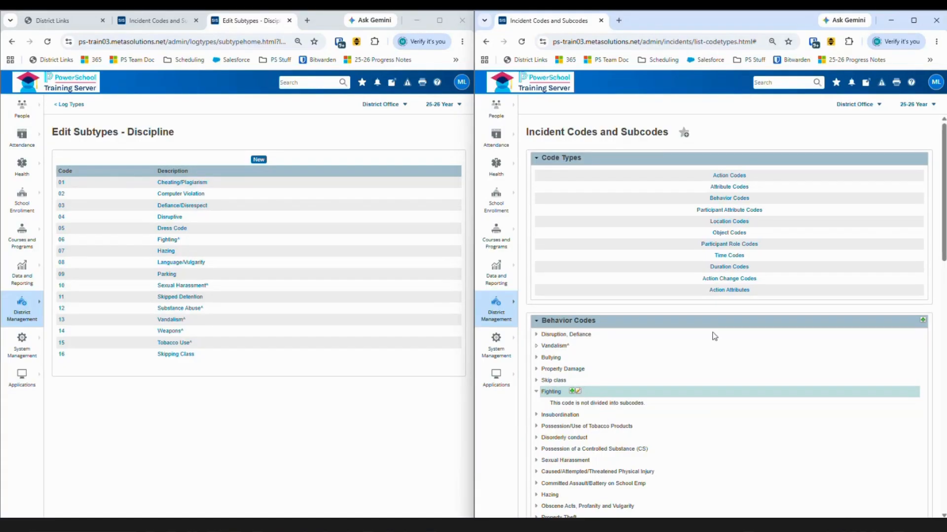
{"action": "left_click", "coordinate": [729, 211]}
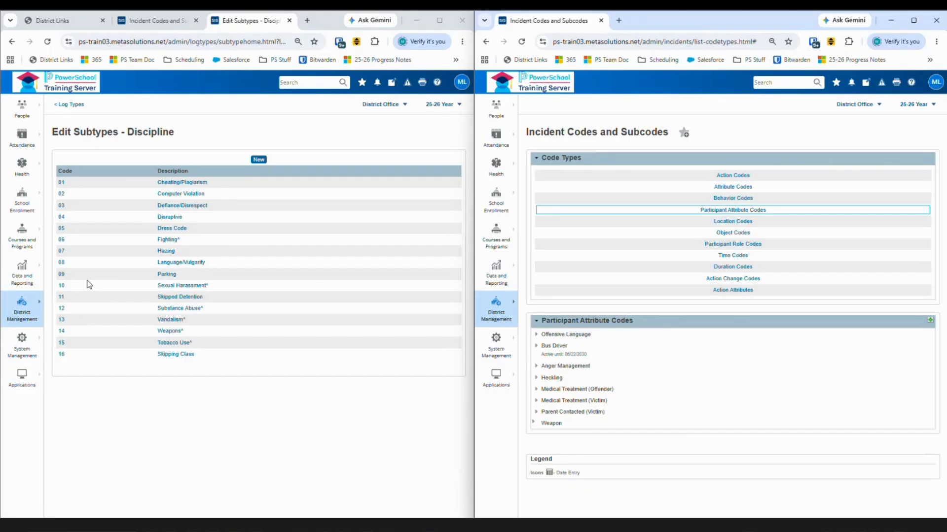
Open the Discipline_IncidentLocation log entry field and display the incident Location Codes alongside it for comparison
{"action": "left_click", "coordinate": [21, 319]}
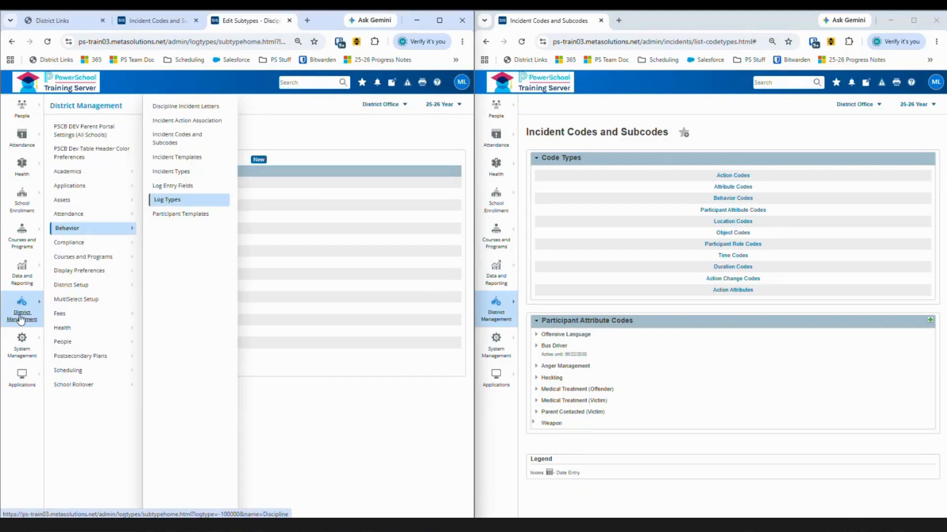
{"action": "left_click", "coordinate": [161, 188]}
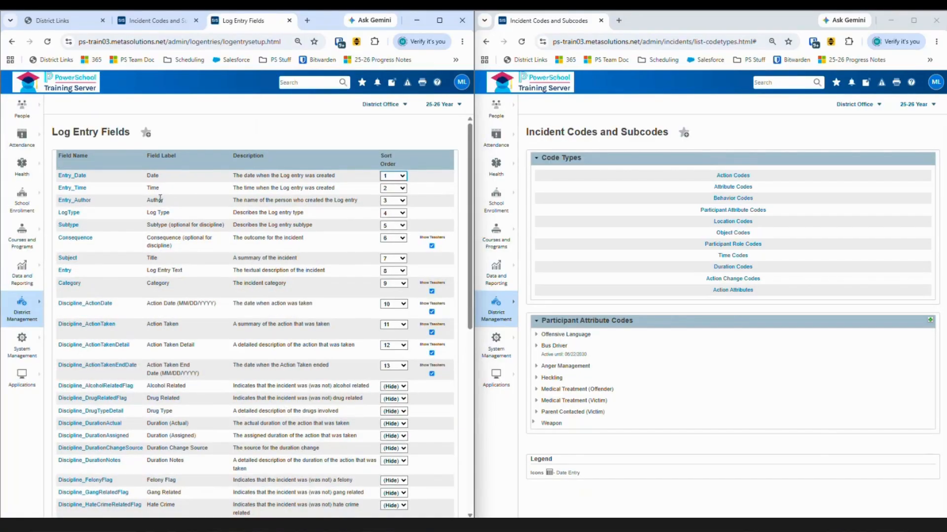
{"action": "scroll", "coordinate": [125, 356], "scroll_direction": "down", "scroll_amount": 4}
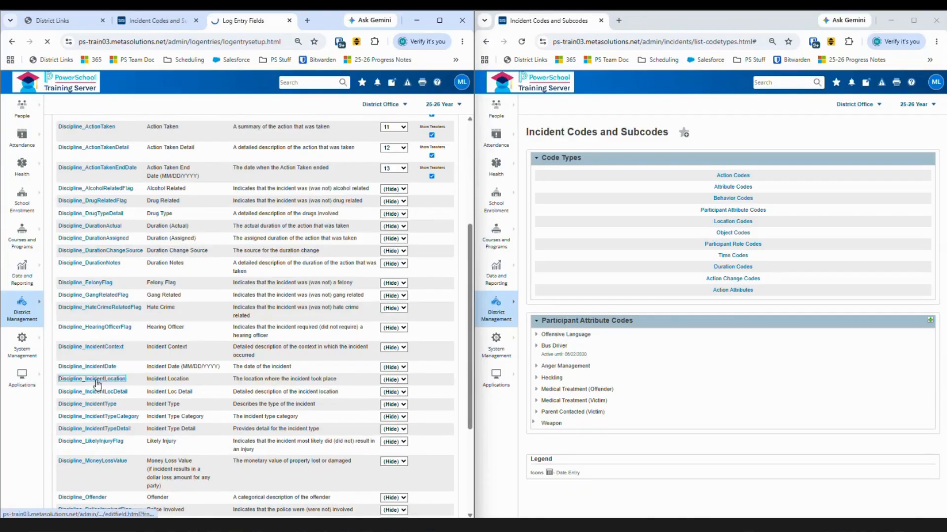
{"action": "left_click", "coordinate": [93, 380]}
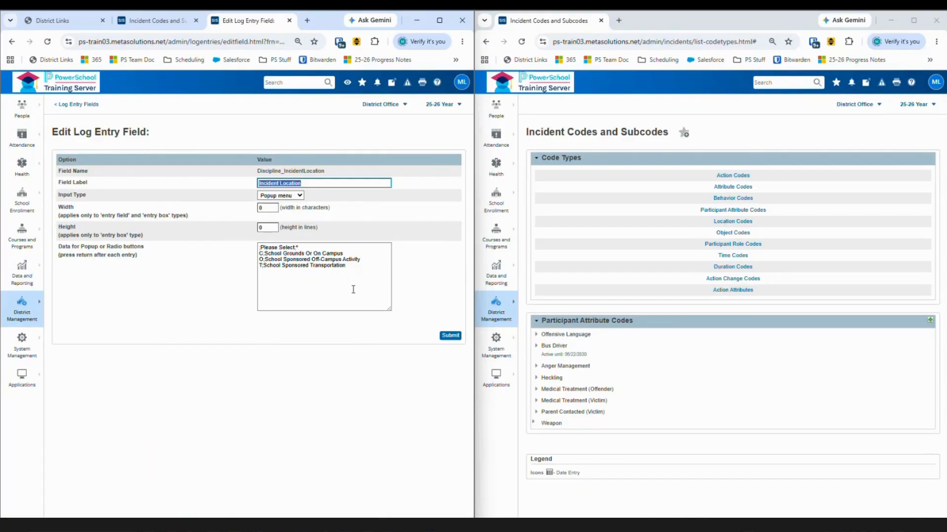
{"action": "left_click", "coordinate": [735, 222]}
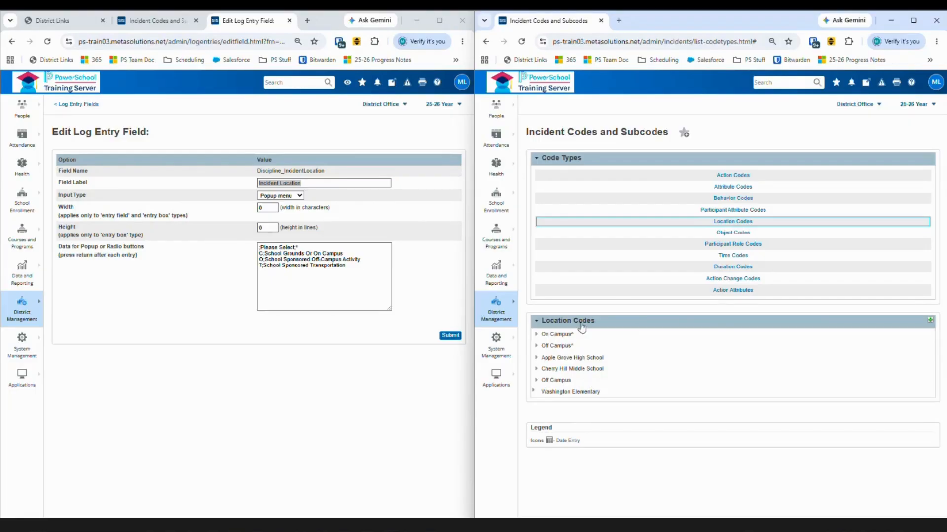
{"action": "left_click", "coordinate": [930, 323]}
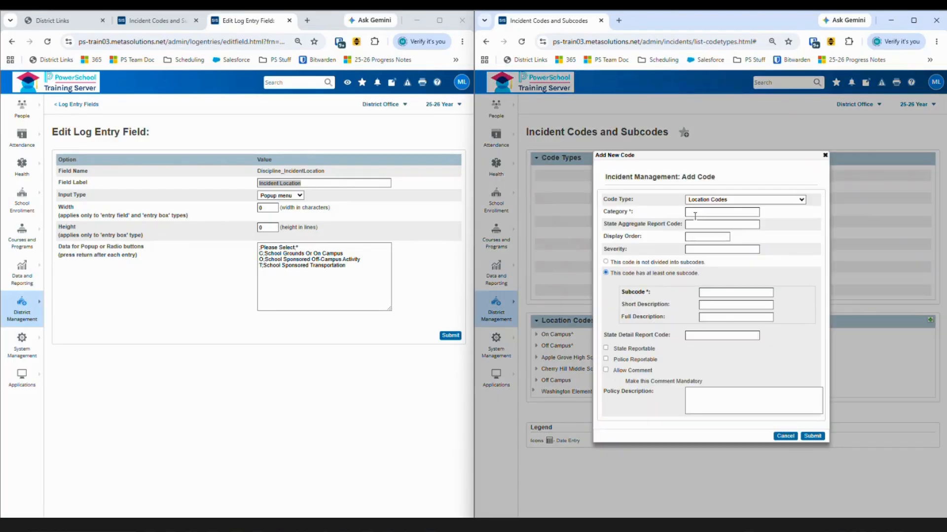
{"action": "left_click", "coordinate": [695, 213]}
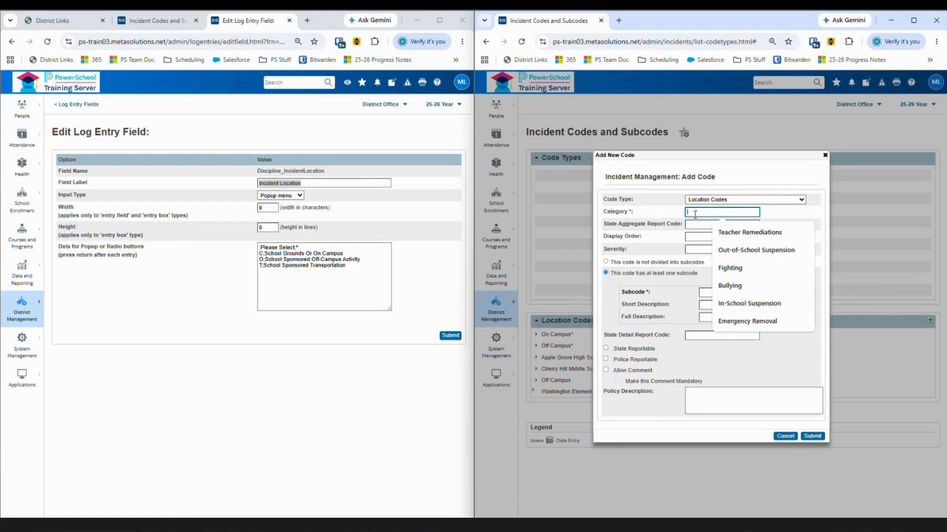
{"action": "left_click", "coordinate": [785, 437]}
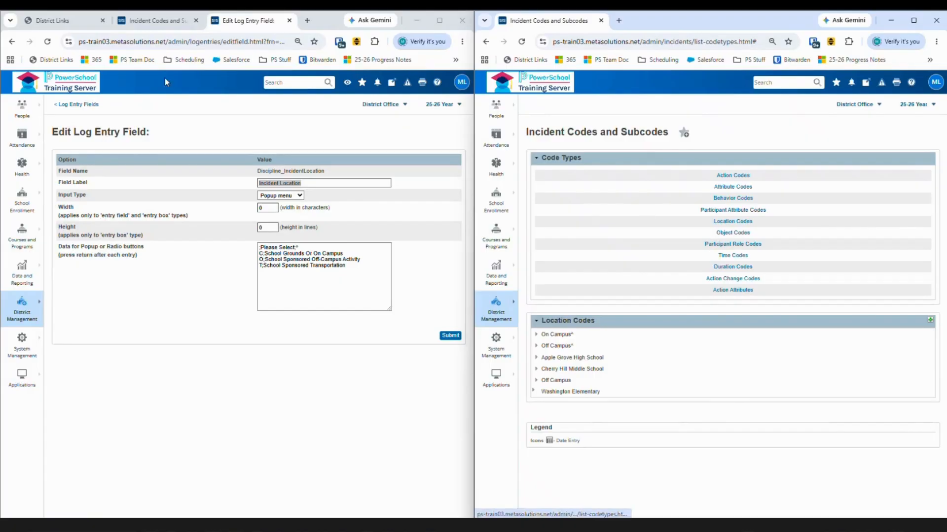
Display the Location Codes of the ps-test07 server for comparison, and return to the Discipline_IncidentLocation log entry field
{"action": "left_click", "coordinate": [155, 20]}
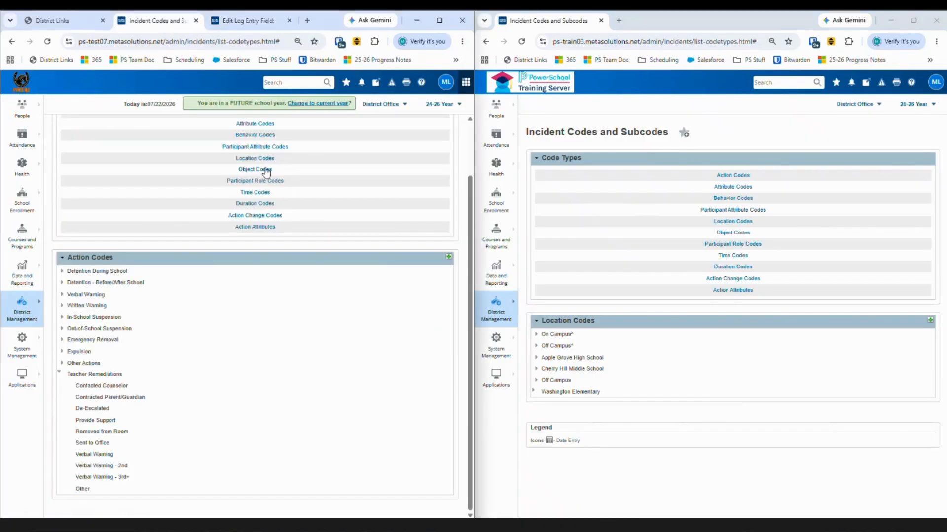
{"action": "left_click", "coordinate": [255, 158]}
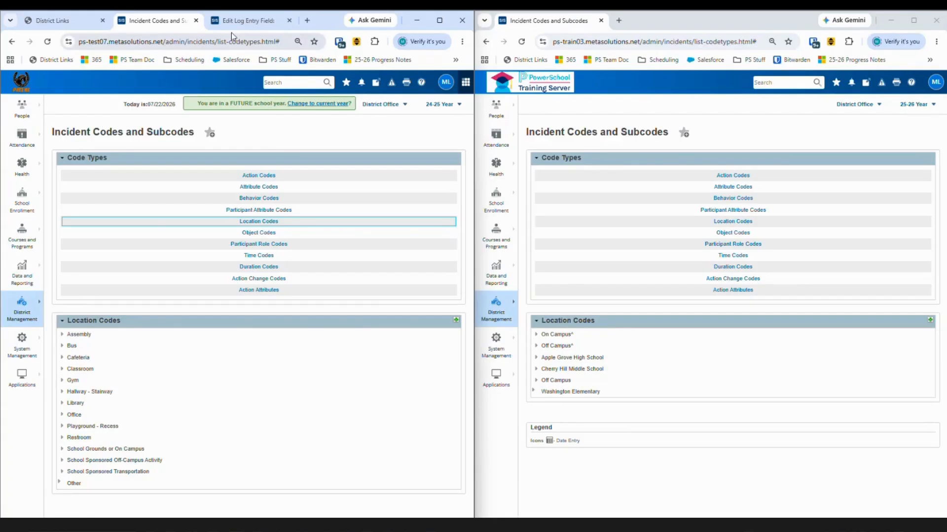
{"action": "left_click", "coordinate": [253, 20]}
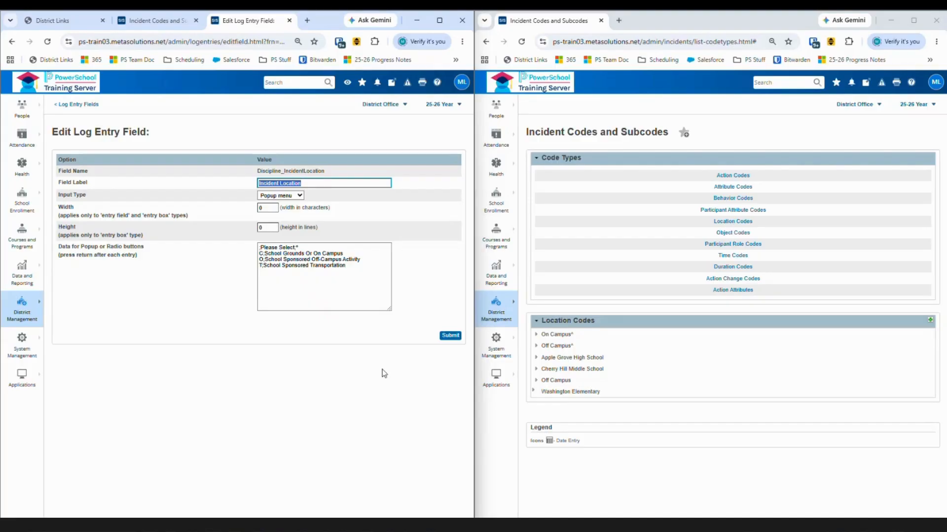
Display the Object Codes on the training server and expand the Weapon code to review its subcodes
{"action": "left_click", "coordinate": [725, 232]}
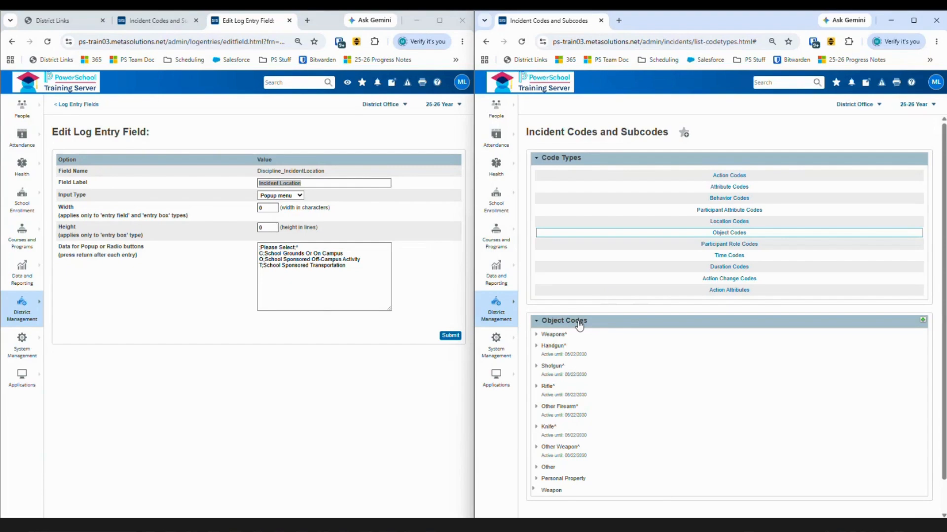
{"action": "scroll", "coordinate": [594, 395], "scroll_direction": "down", "scroll_amount": 2}
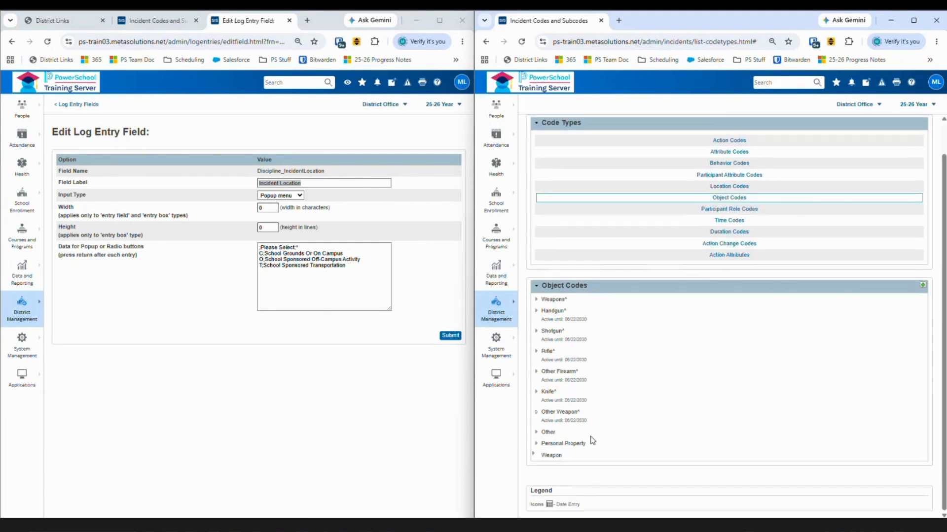
{"action": "left_click", "coordinate": [535, 456]}
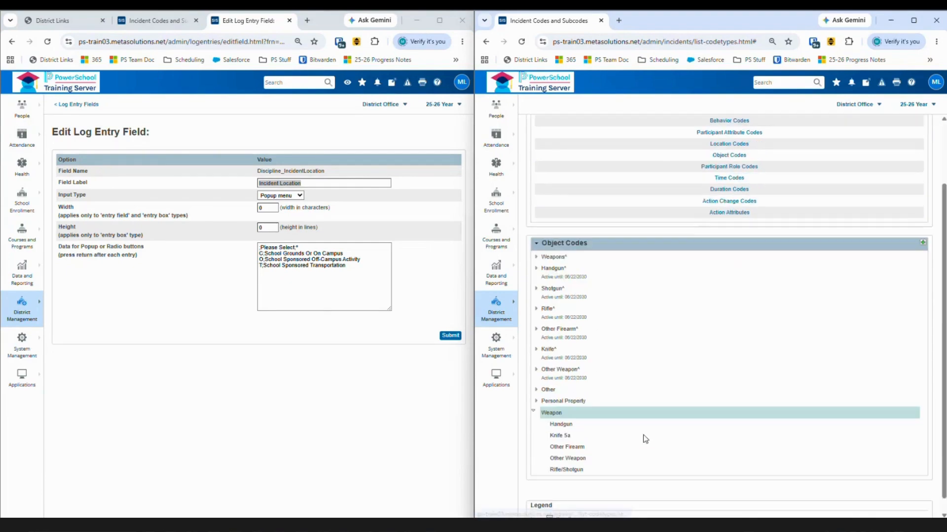
{"action": "scroll", "coordinate": [641, 436], "scroll_direction": "down", "scroll_amount": 2}
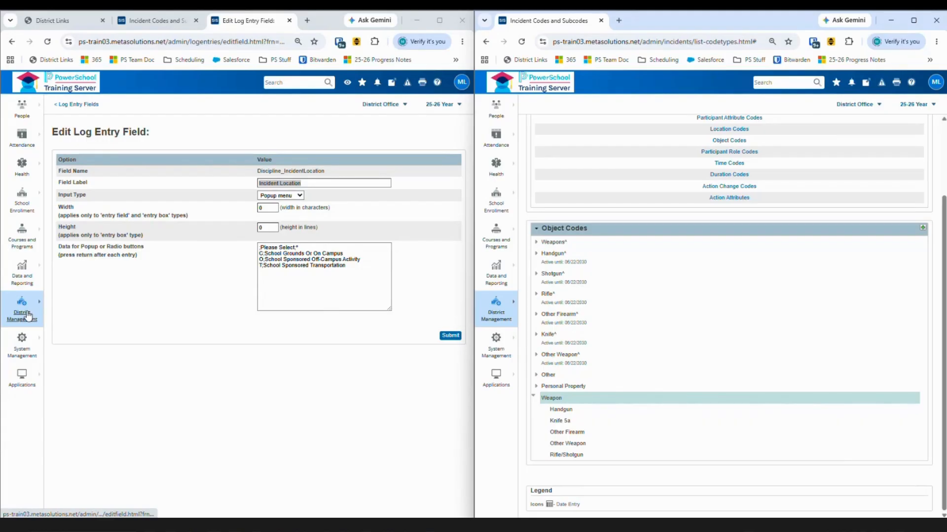
Open the Discipline_WeaponType log entry field and enlarge its popup data box to show the full list of weapon types
{"action": "left_click", "coordinate": [78, 105]}
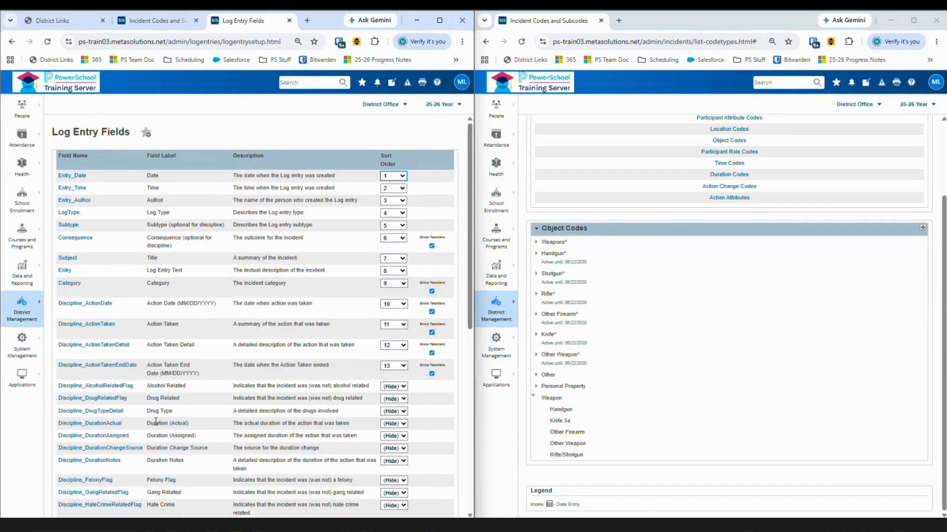
{"action": "scroll", "coordinate": [109, 432], "scroll_direction": "down", "scroll_amount": 3}
{"action": "scroll", "coordinate": [109, 432], "scroll_direction": "down", "scroll_amount": 4}
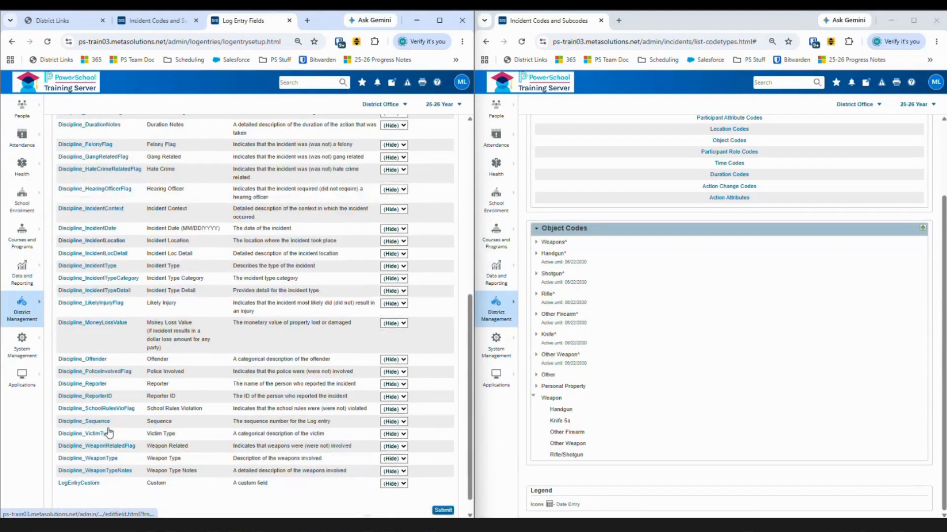
{"action": "left_click", "coordinate": [103, 442]}
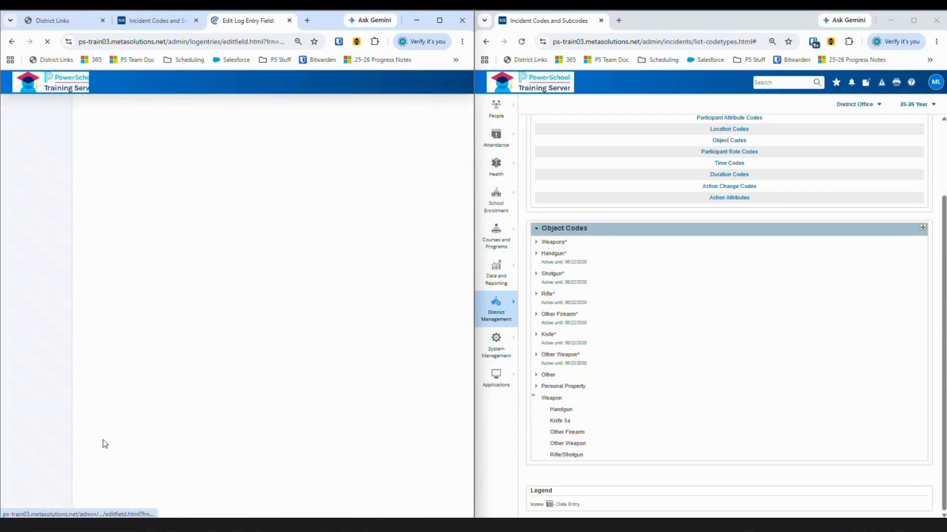
{"action": "left_click_drag", "start_coordinate": [390, 309], "coordinate": [368, 356]}
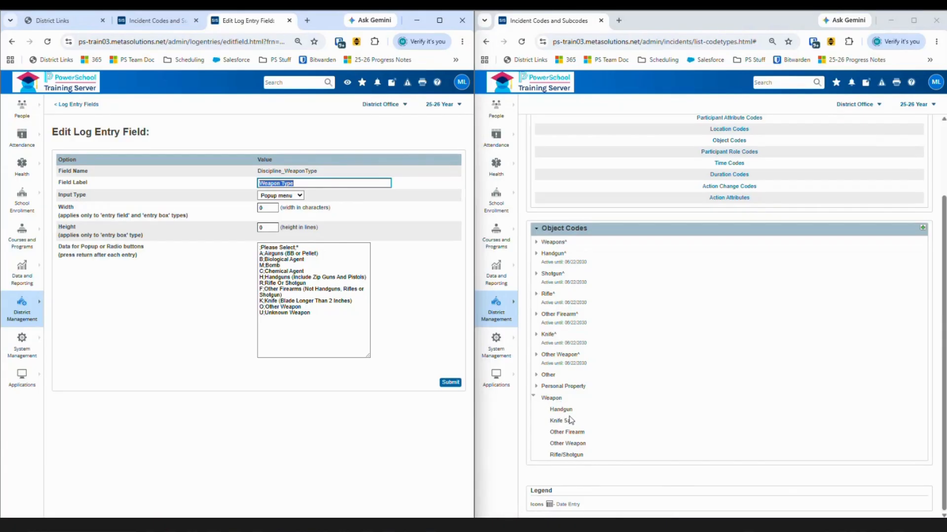
{"action": "left_click", "coordinate": [551, 400]}
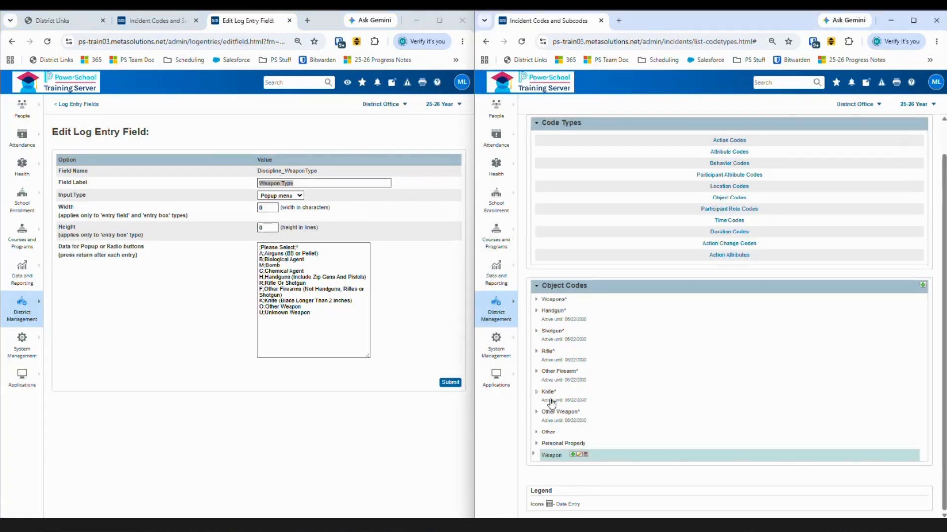
{"action": "left_click", "coordinate": [578, 454]}
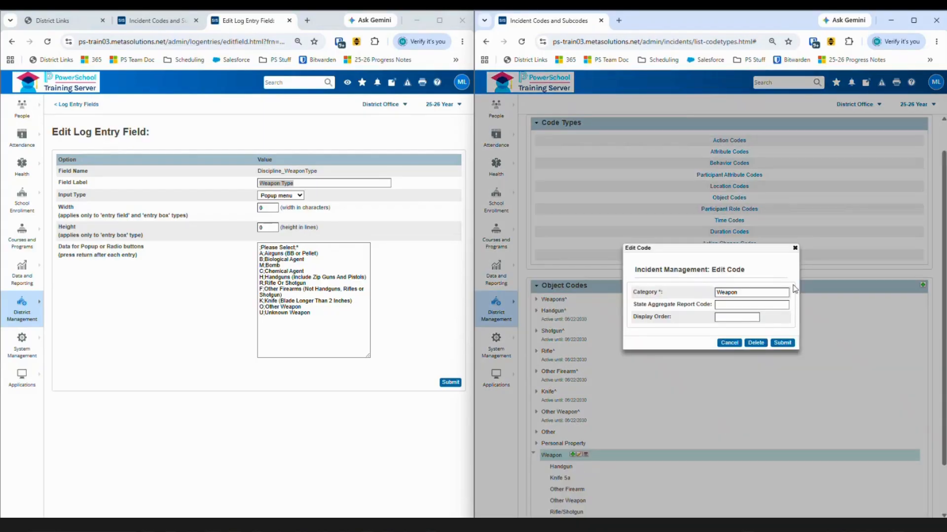
{"action": "left_click", "coordinate": [728, 344]}
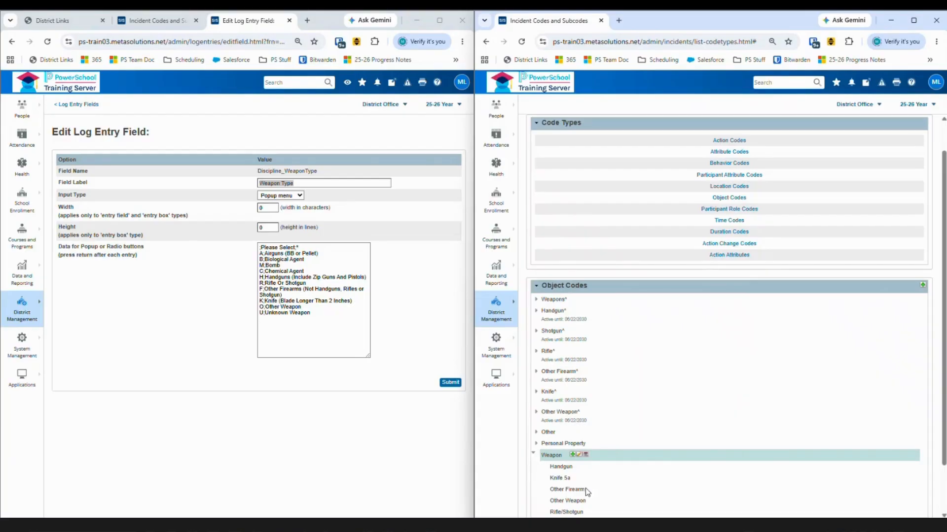
{"action": "left_click", "coordinate": [572, 454]}
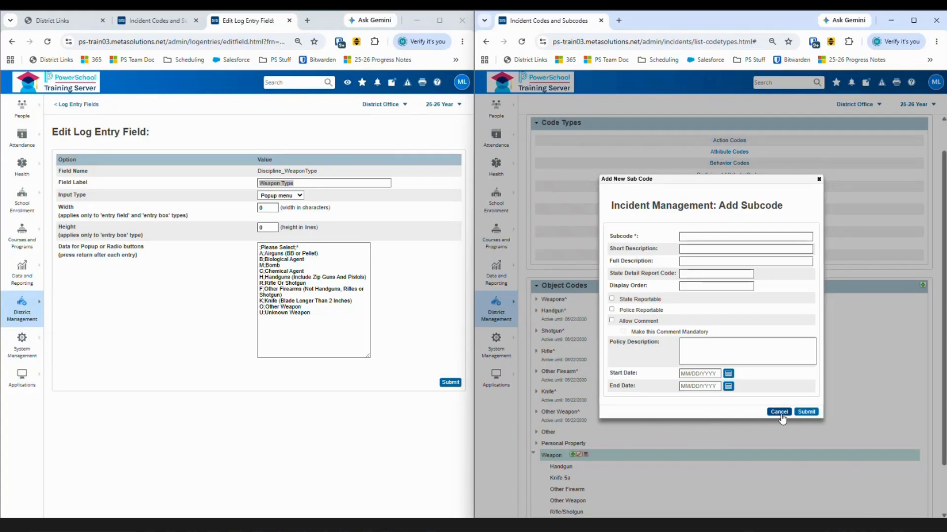
{"action": "left_click", "coordinate": [816, 182]}
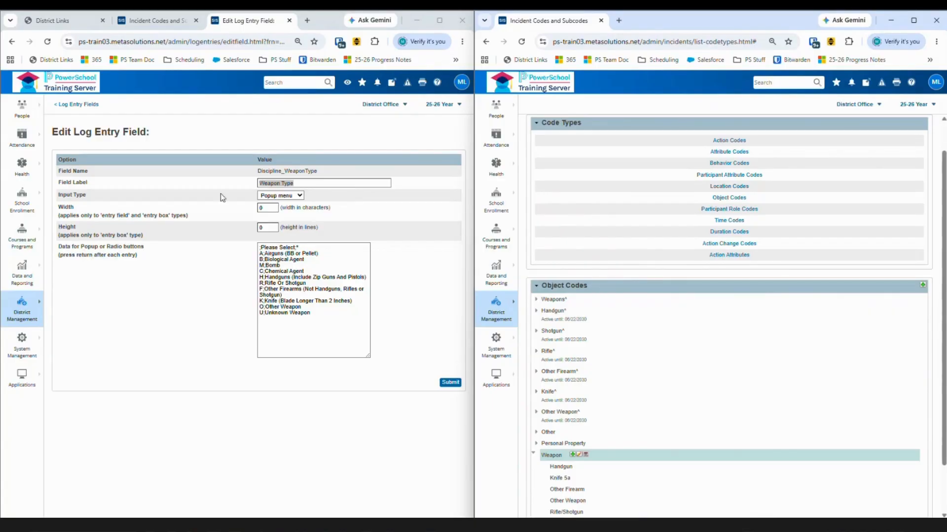
Review the Participant Role Codes, and compare the training server's Time Codes with those on the ps-test07 server
{"action": "left_click", "coordinate": [732, 209]}
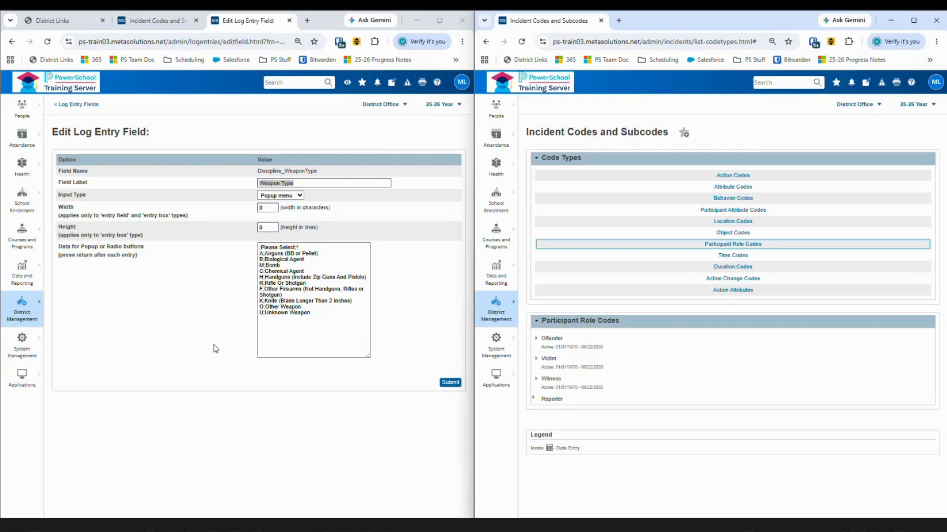
{"action": "left_click", "coordinate": [741, 256]}
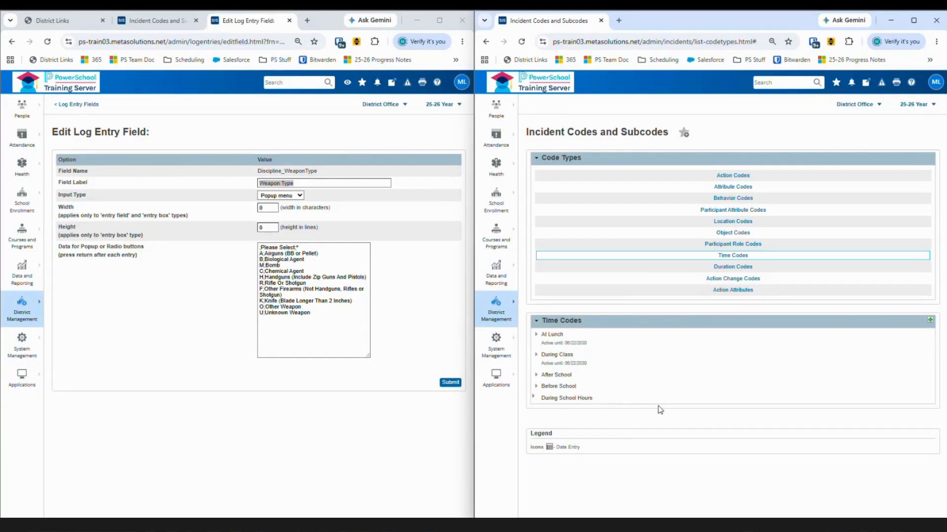
{"action": "left_click", "coordinate": [163, 22]}
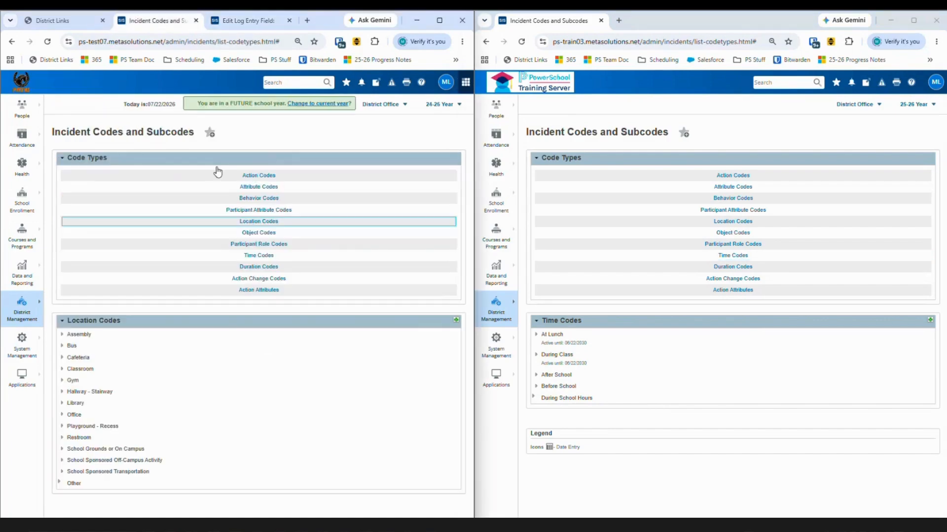
{"action": "left_click", "coordinate": [260, 256]}
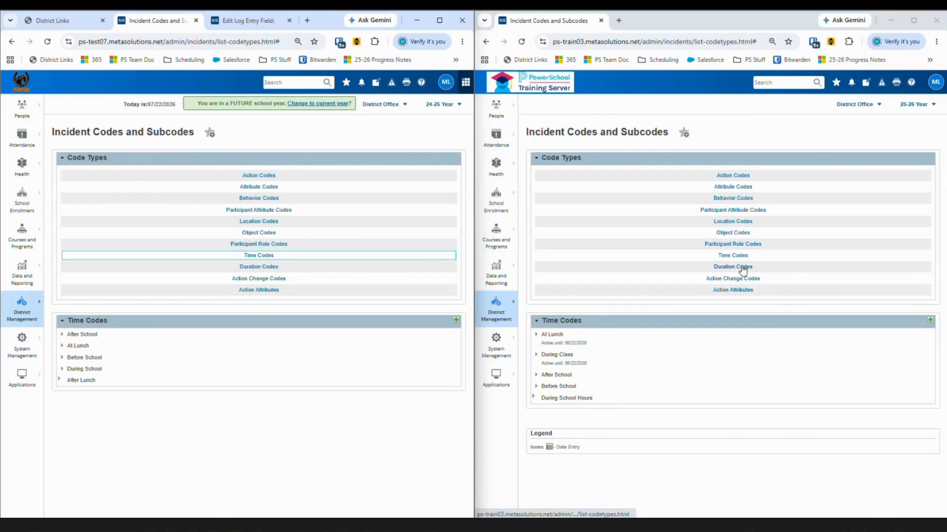
{"action": "left_click", "coordinate": [931, 321]}
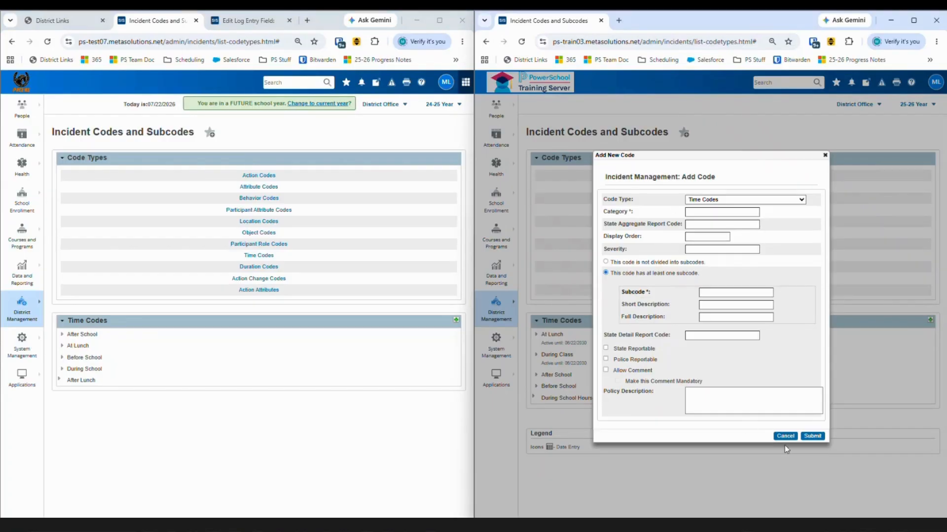
{"action": "left_click", "coordinate": [786, 436]}
Display the training server's Duration Codes and return to the Discipline_WeaponType log entry field
{"action": "left_click", "coordinate": [725, 269]}
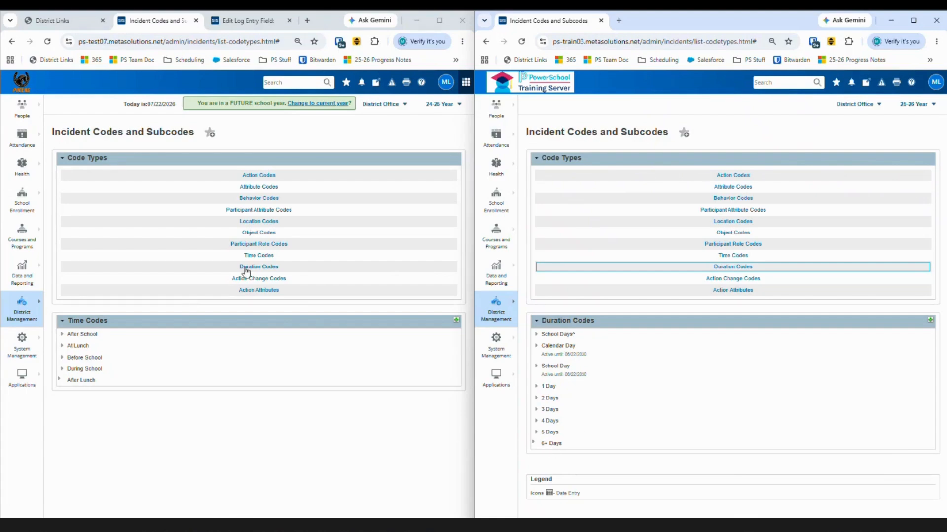
{"action": "left_click", "coordinate": [256, 256]}
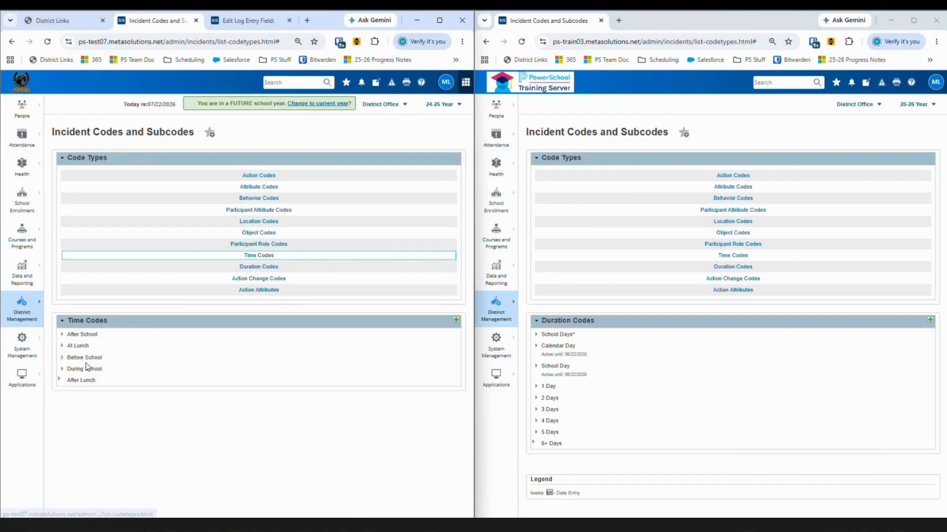
{"action": "key", "text": "ctrl+Tab"}
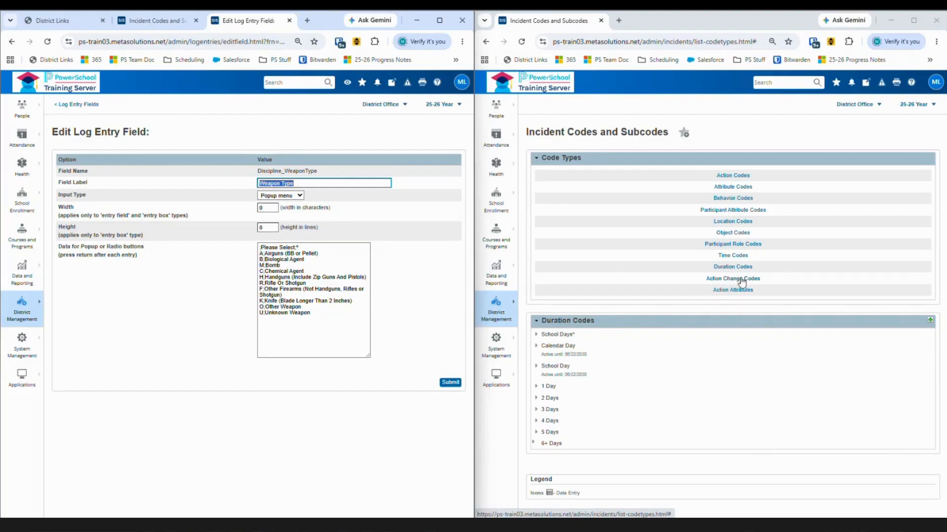
Review the Action Change Codes and the Action Attributes among the training server's incident code types
{"action": "left_click", "coordinate": [739, 280]}
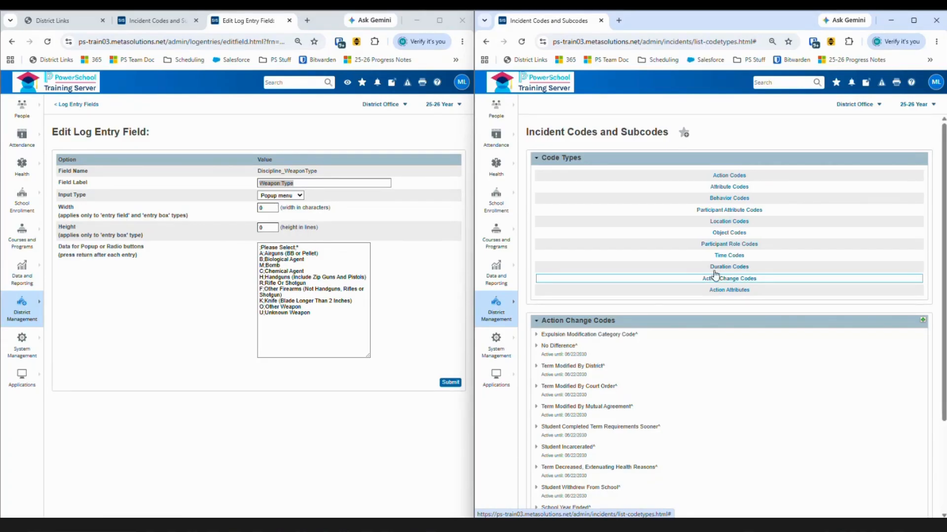
{"action": "scroll", "coordinate": [644, 321], "scroll_direction": "down", "scroll_amount": 3}
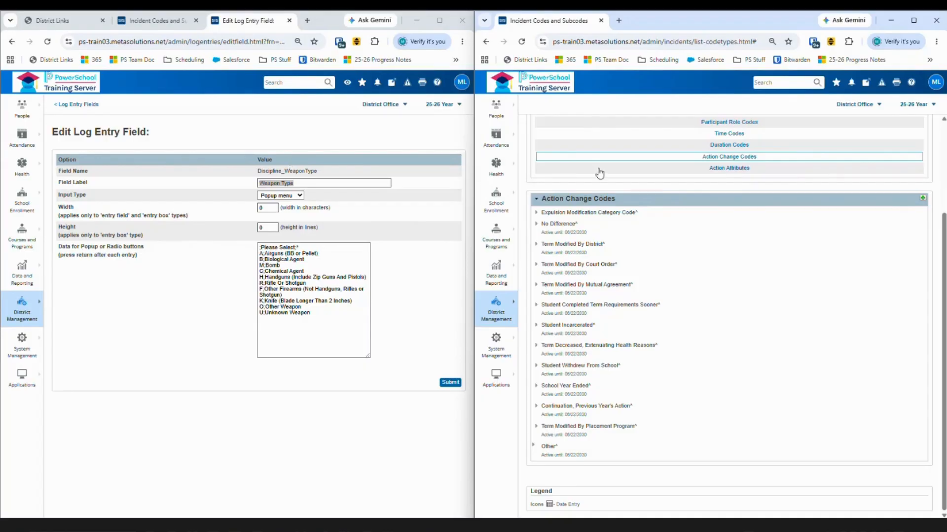
{"action": "left_click", "coordinate": [729, 168]}
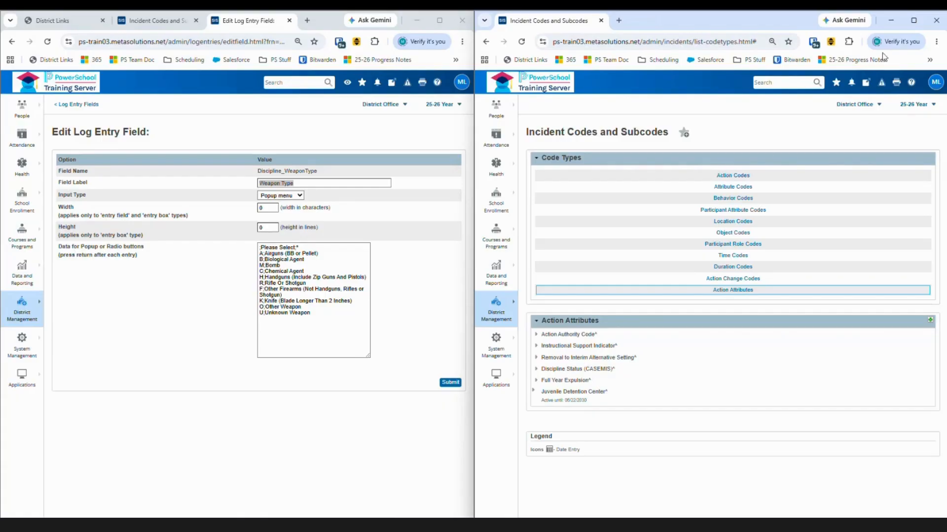
Maximize the browser window showing the incident codes and open the district's Student Observation Setup page
{"action": "left_click", "coordinate": [914, 23]}
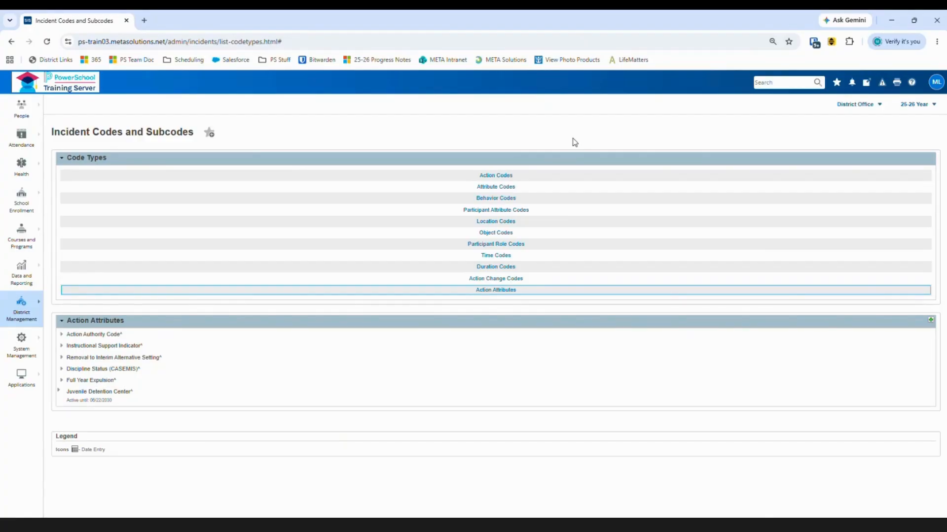
{"action": "left_click", "coordinate": [27, 326]}
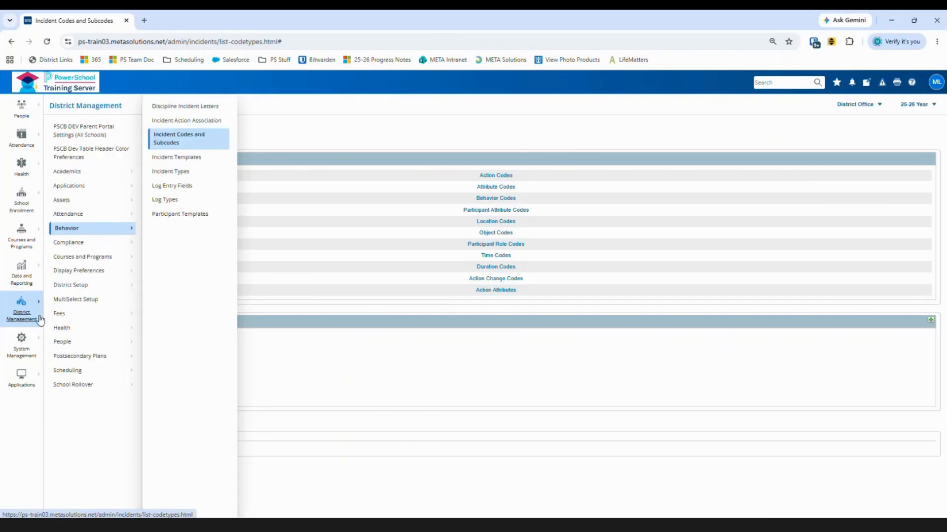
{"action": "mouse_move", "coordinate": [78, 291]}
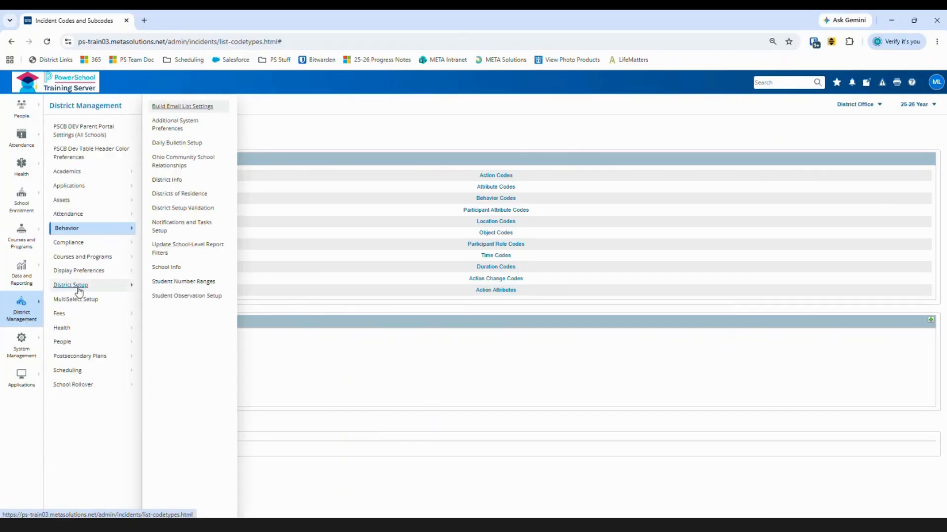
{"action": "left_click", "coordinate": [184, 297]}
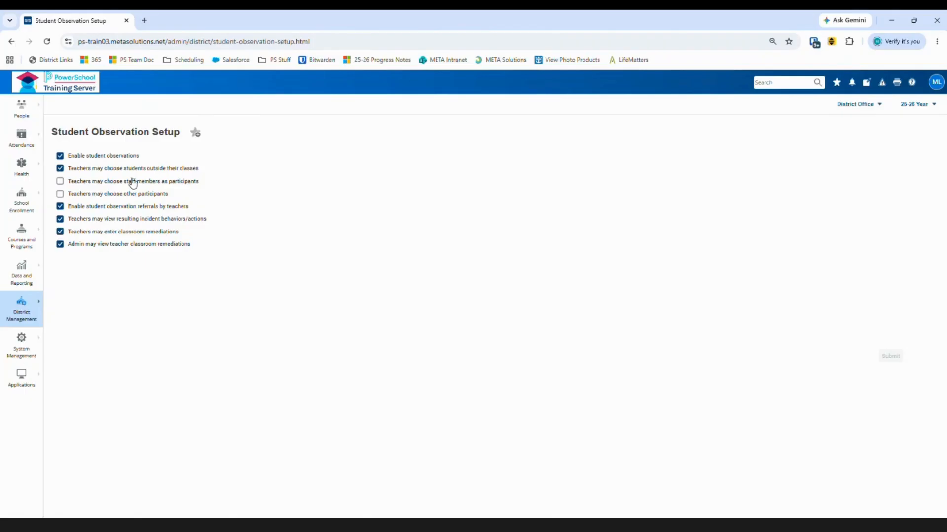
{"action": "left_click", "coordinate": [60, 182]}
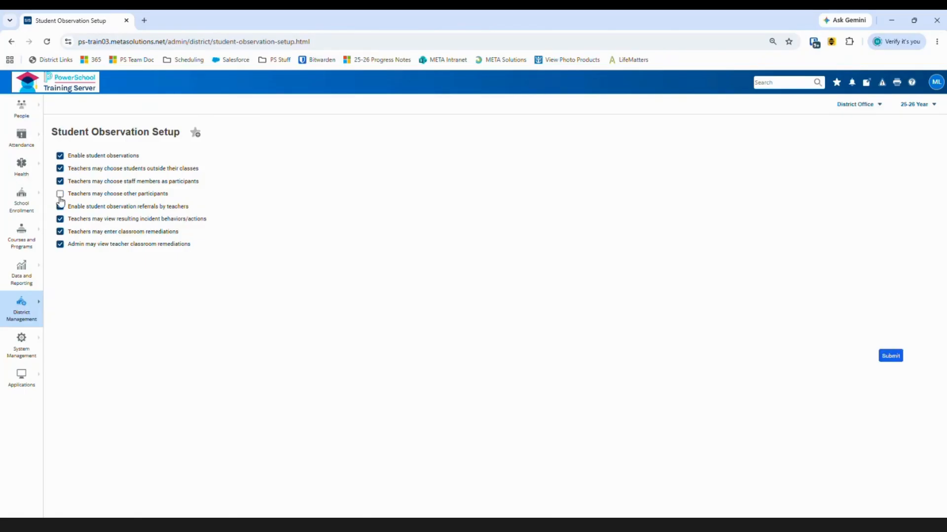
{"action": "left_click", "coordinate": [60, 194]}
{"action": "left_click", "coordinate": [60, 193]}
{"action": "left_click", "coordinate": [59, 183]}
{"action": "left_click", "coordinate": [60, 194]}
{"action": "left_click", "coordinate": [60, 195]}
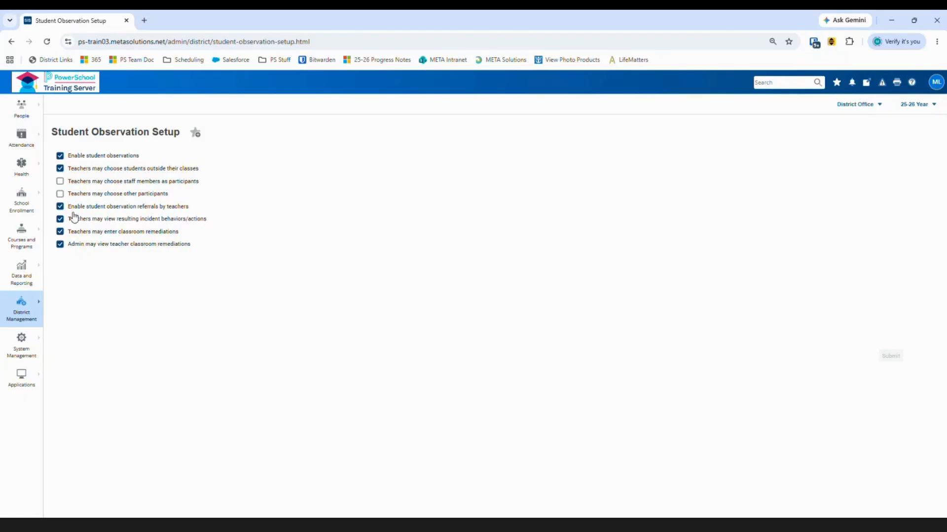
Allow teachers to choose other participants and staff members as participants in student observations, saving each change
{"action": "left_click", "coordinate": [60, 195]}
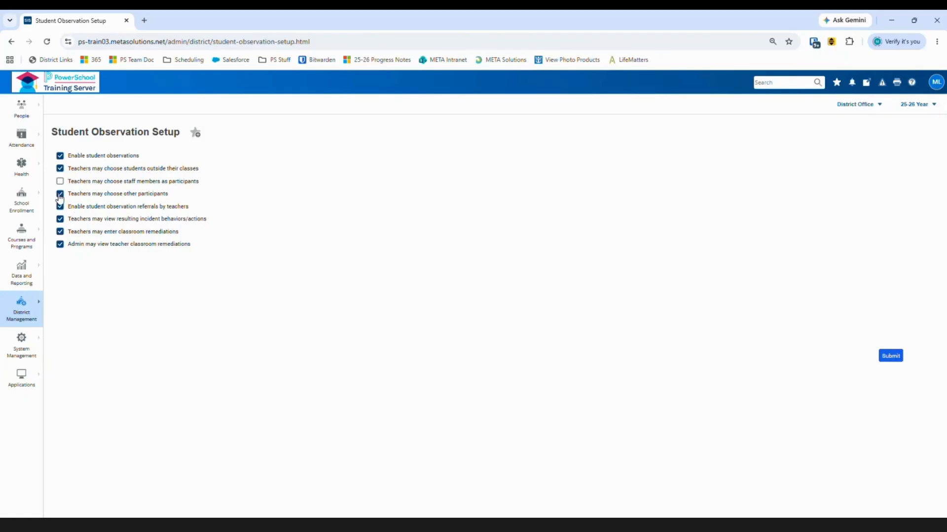
{"action": "left_click", "coordinate": [891, 357]}
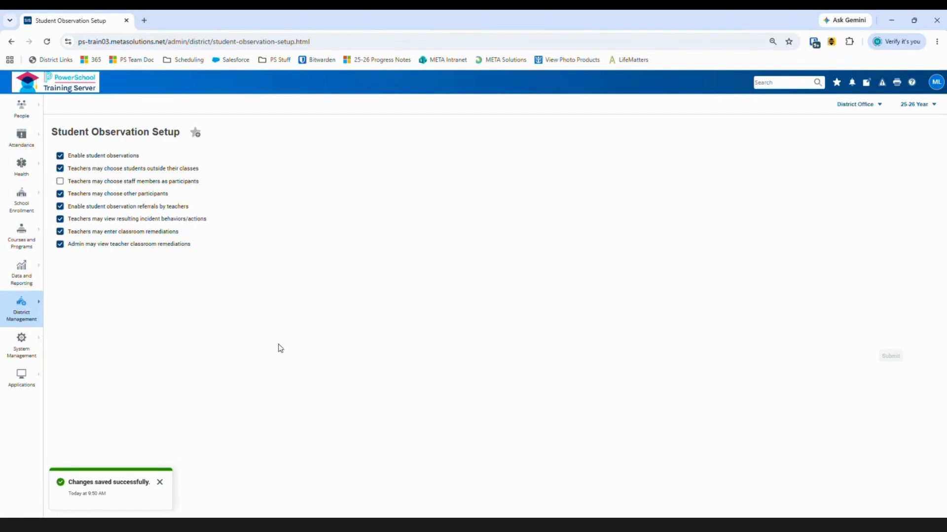
{"action": "left_click", "coordinate": [61, 182]}
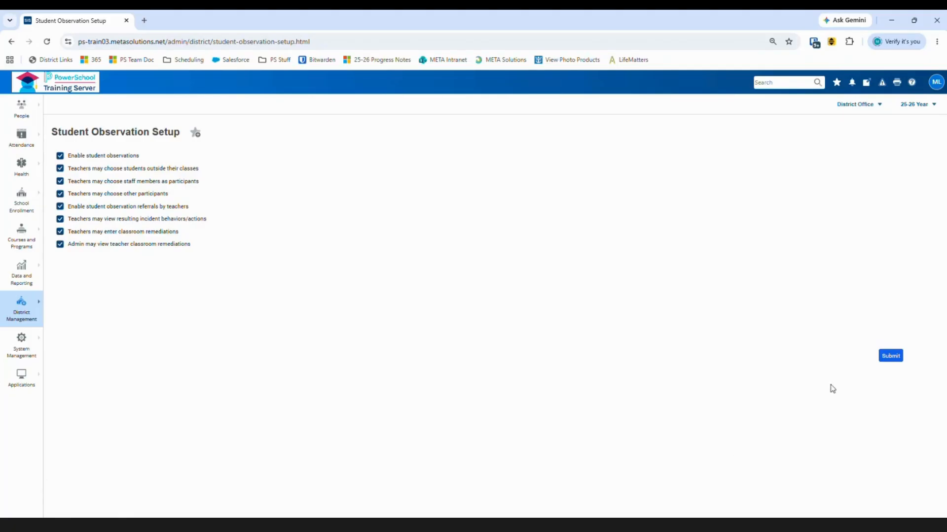
{"action": "left_click", "coordinate": [891, 356]}
Return to the district's Incident Codes and Subcodes page
{"action": "left_click", "coordinate": [21, 305]}
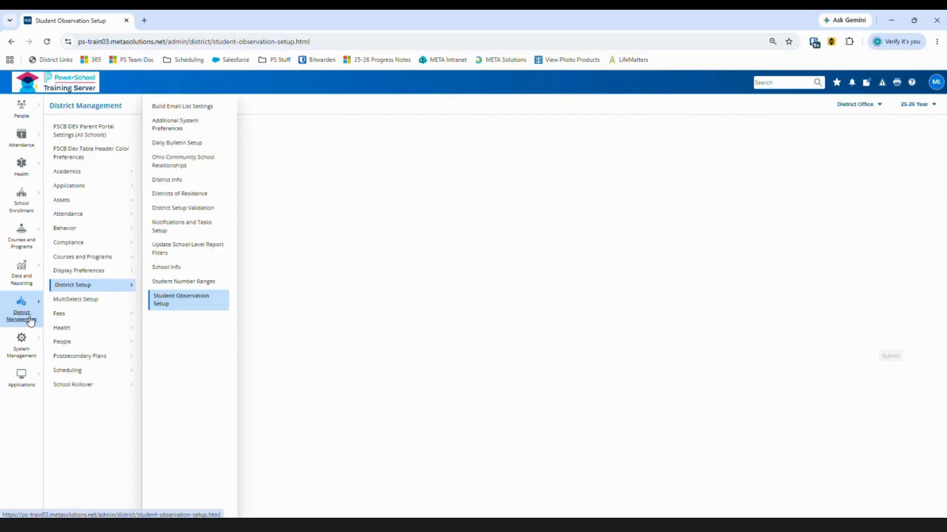
{"action": "mouse_move", "coordinate": [135, 201]}
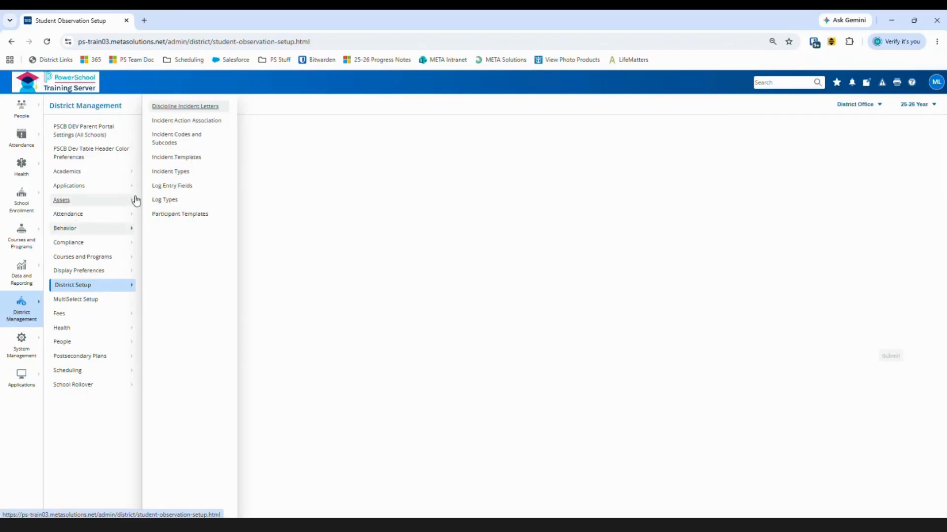
{"action": "left_click", "coordinate": [173, 143]}
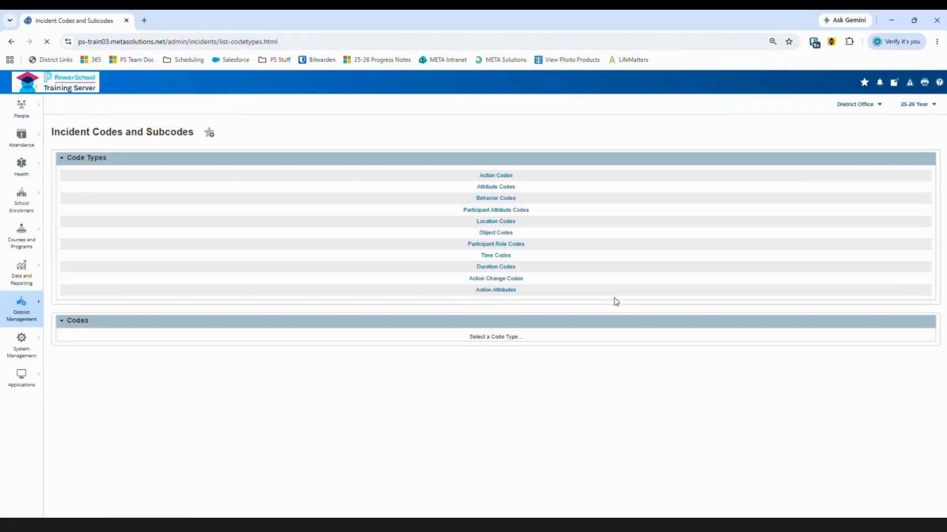